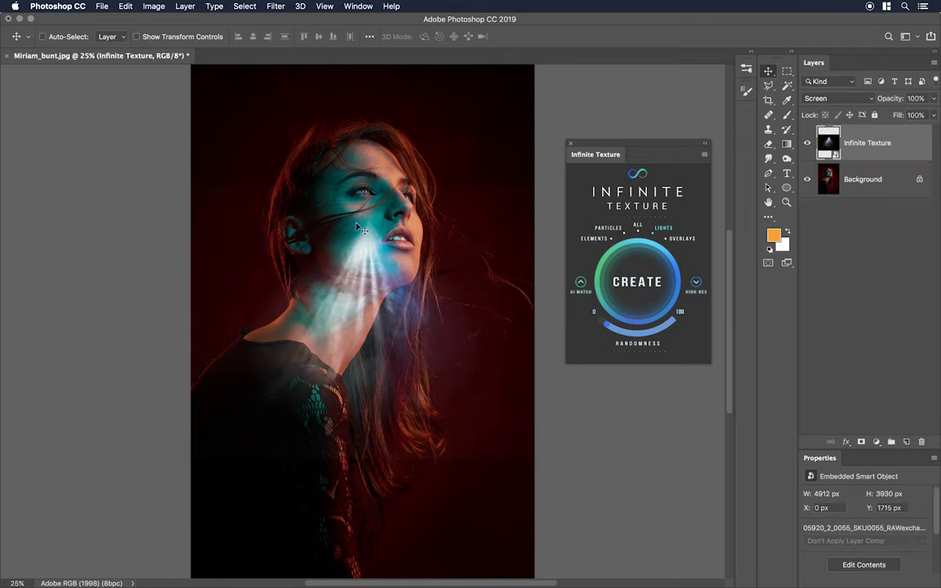
Move the light-ray layer toward the top-right and stretch and skew it larger with Free Transform.
drag(359, 229, 504, 138)
key(ctrl+t)
drag(725, 141, 740, 70)
drag(283, 143, 213, 152)
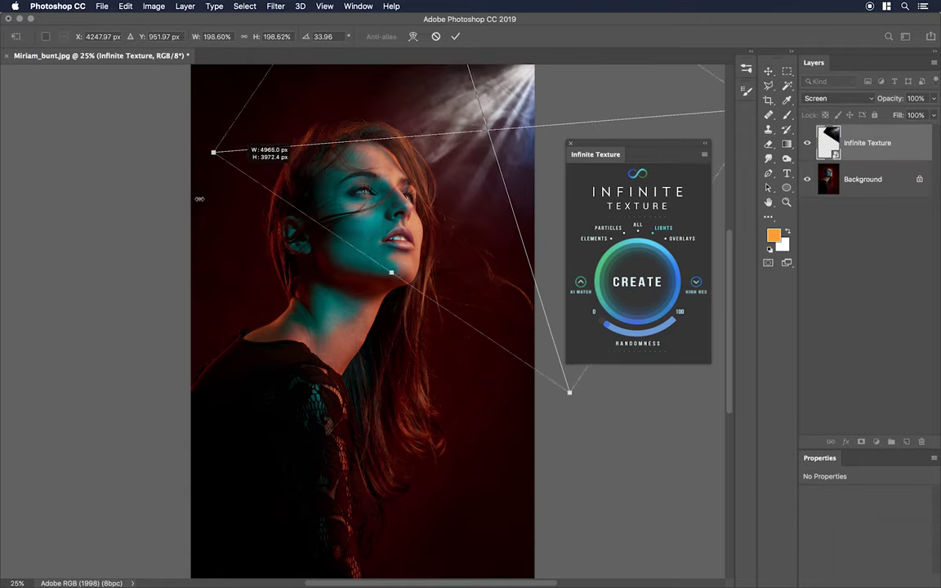
drag(200, 199, 114, 202)
key(Return)
Dim the light rays to 73% opacity, add a new layer, and shift the smoke texture right.
drag(898, 98, 893, 98)
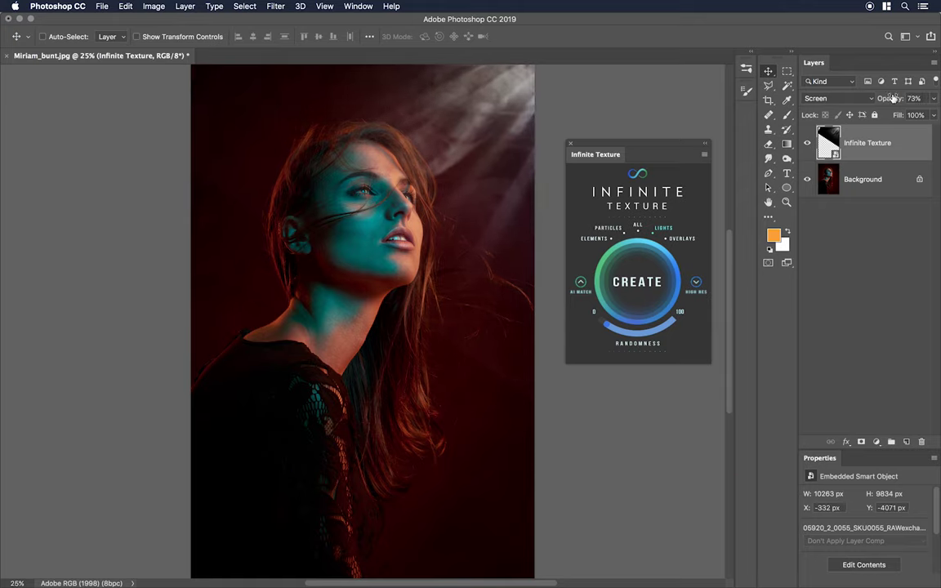
click(892, 441)
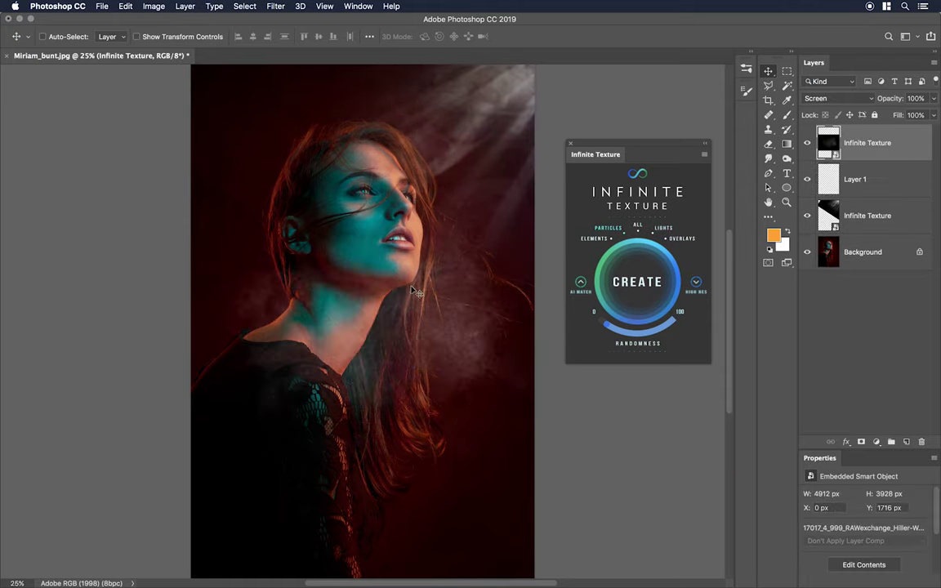
drag(414, 292, 486, 300)
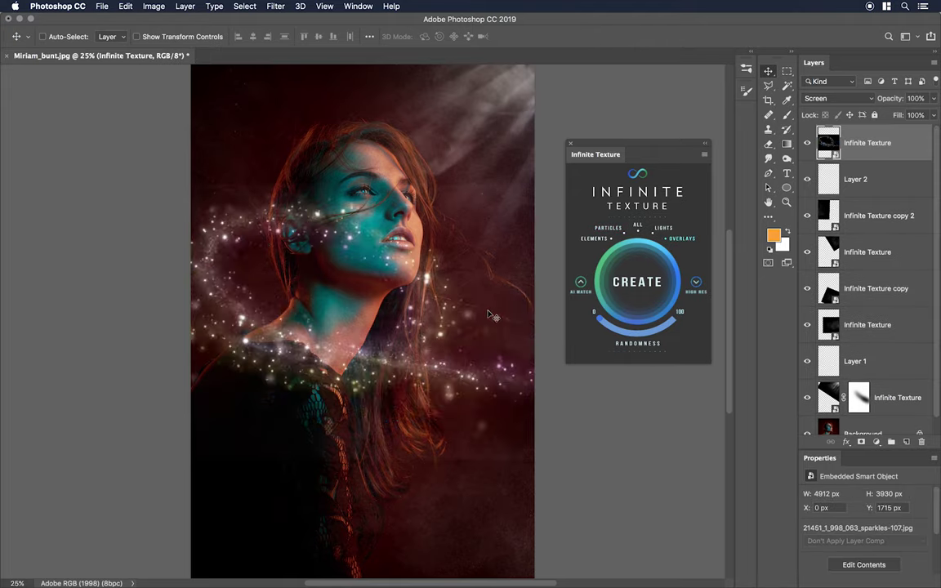
Paint the sparkles off the model's face on the mask with a larger brush.
key(b)
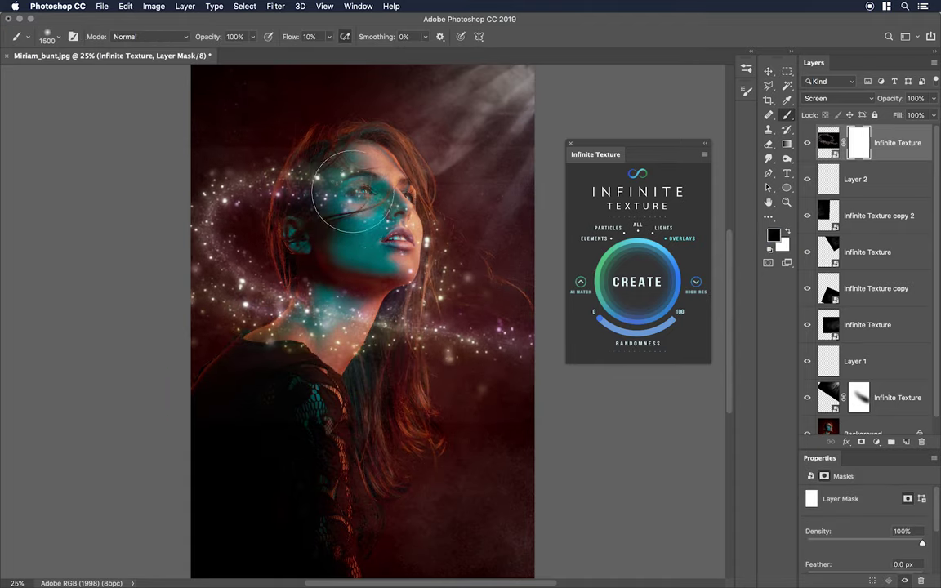
mouse_move(323, 168)
mouse_down()
mouse_move(331, 175)
mouse_move(273, 176)
mouse_move(493, 248)
mouse_move(504, 347)
mouse_move(472, 273)
mouse_up()
scroll(409, 311, down, 1)
key(bracketright)
drag(910, 92, 897, 90)
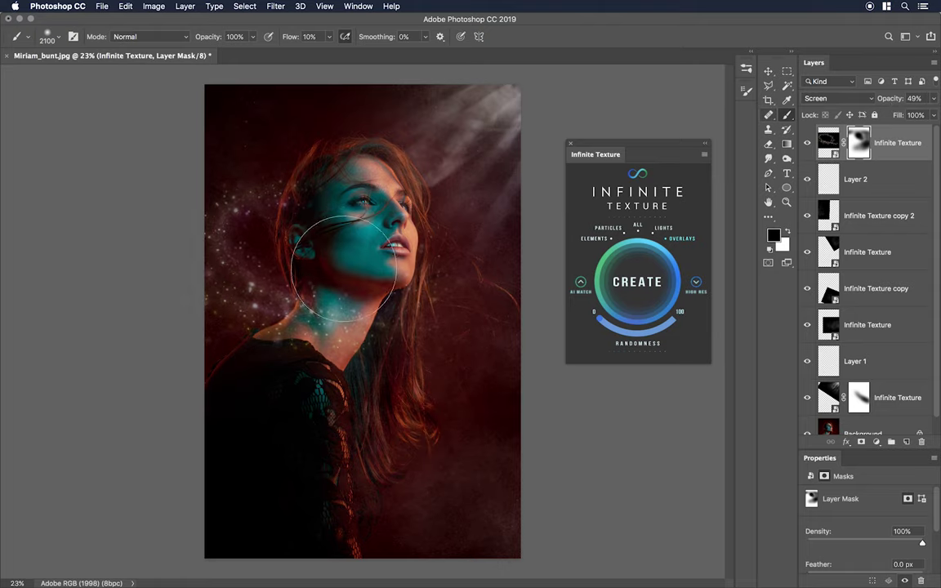
Add a new top sparkles layer, move it toward the top-right, and give it a mask.
key(v)
key(super+alt+shift+n)
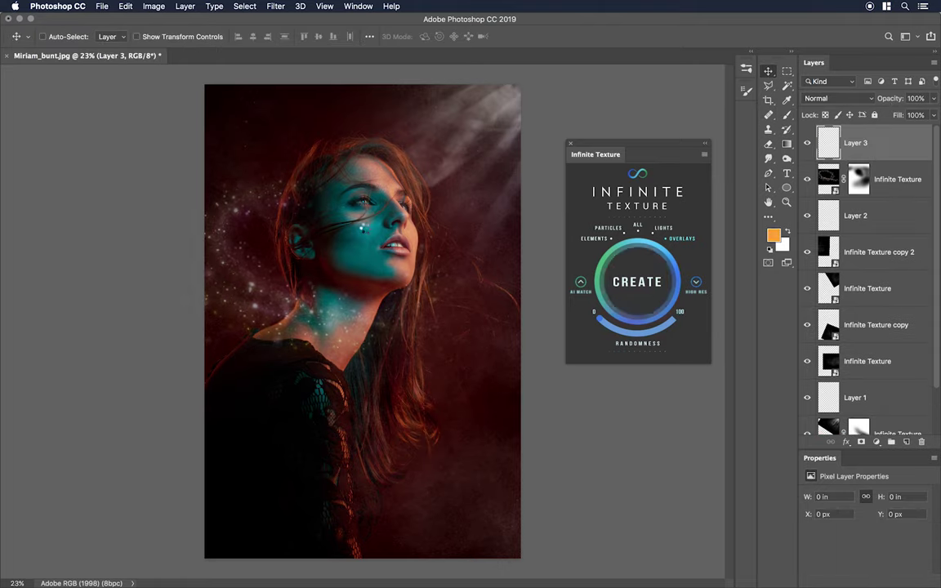
drag(343, 231, 531, 85)
click(860, 442)
key(b)
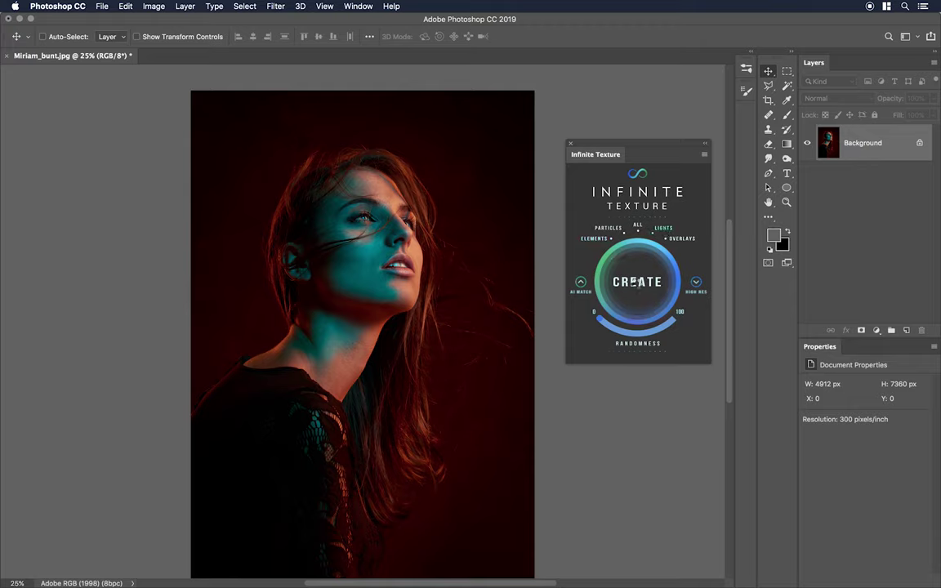
Generate an Infinite Texture light-streak layer over the reverted portrait.
click(636, 283)
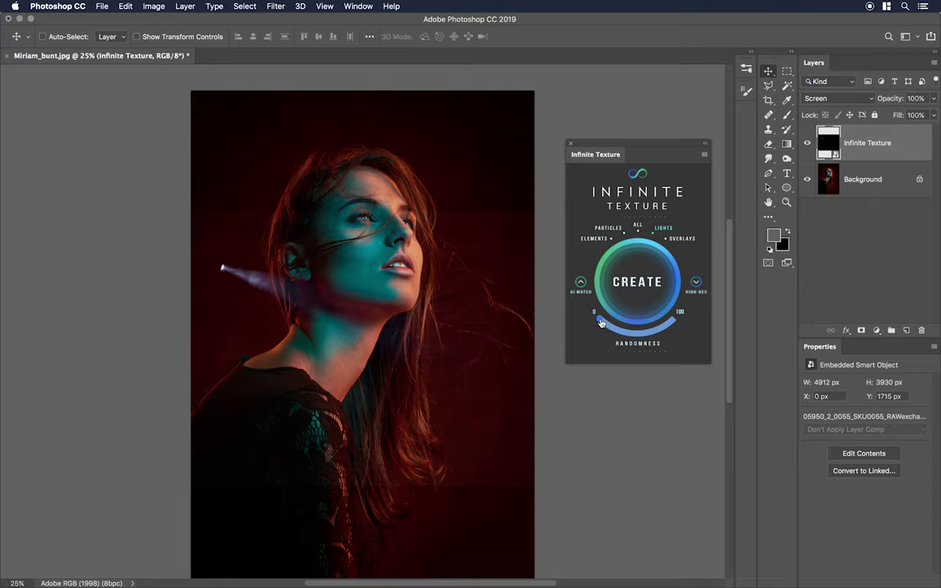
Vary Randomness and regenerate until a white flare appears, then move it onto the neck.
drag(601, 323, 676, 323)
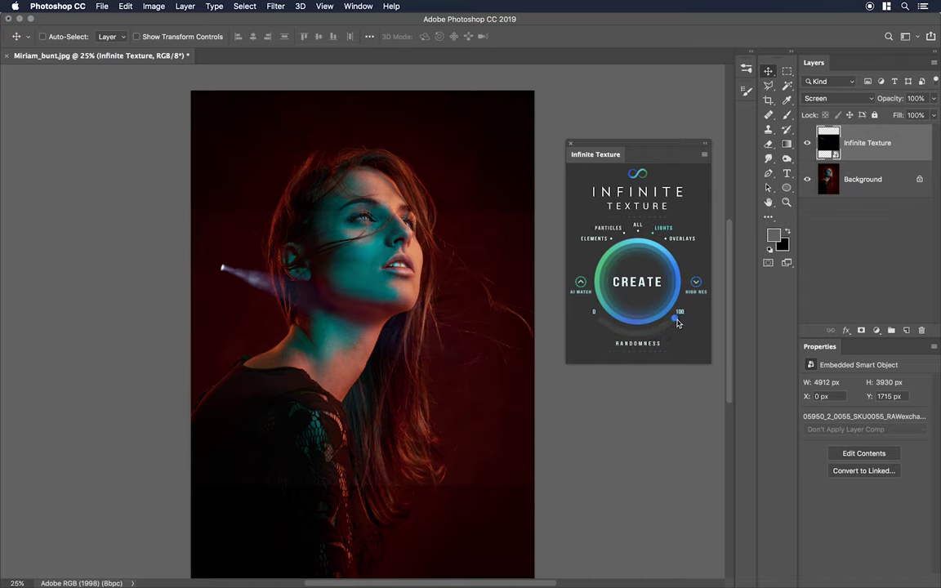
click(638, 283)
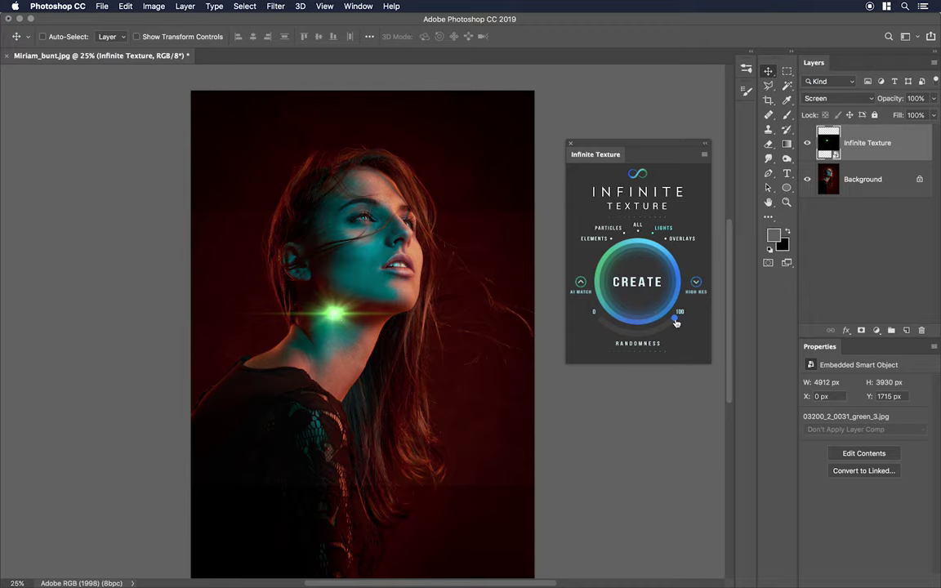
drag(675, 323, 597, 323)
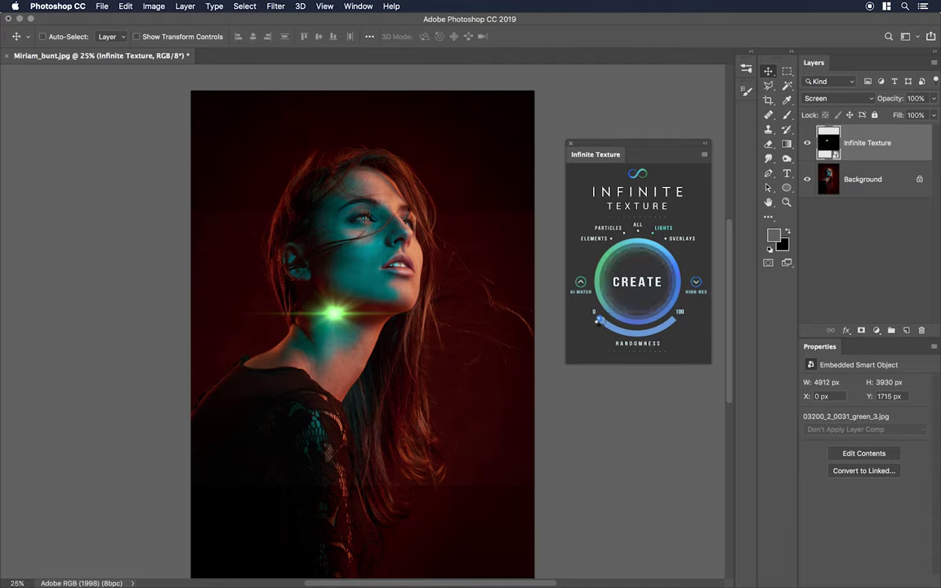
drag(605, 324, 613, 332)
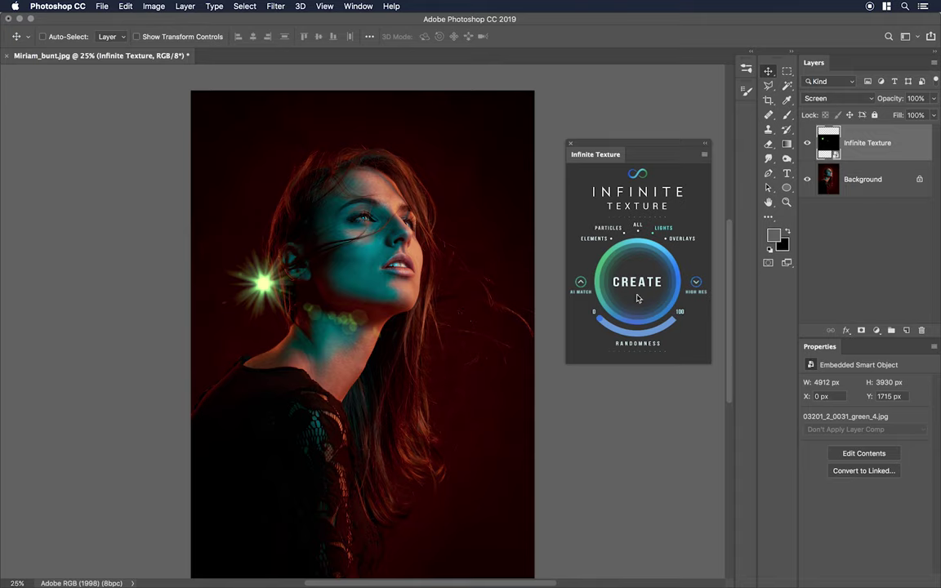
click(618, 333)
click(643, 289)
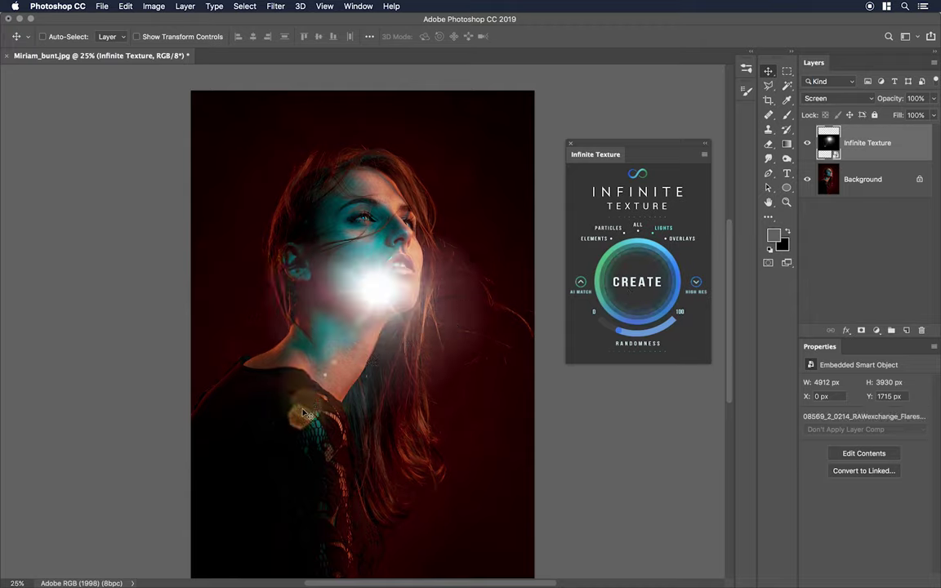
drag(379, 302, 379, 315)
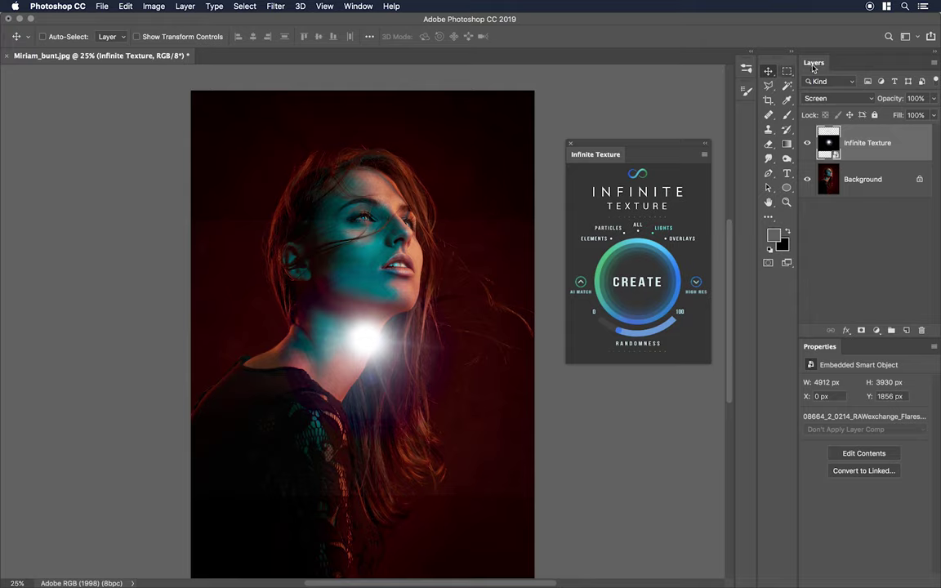
click(837, 99)
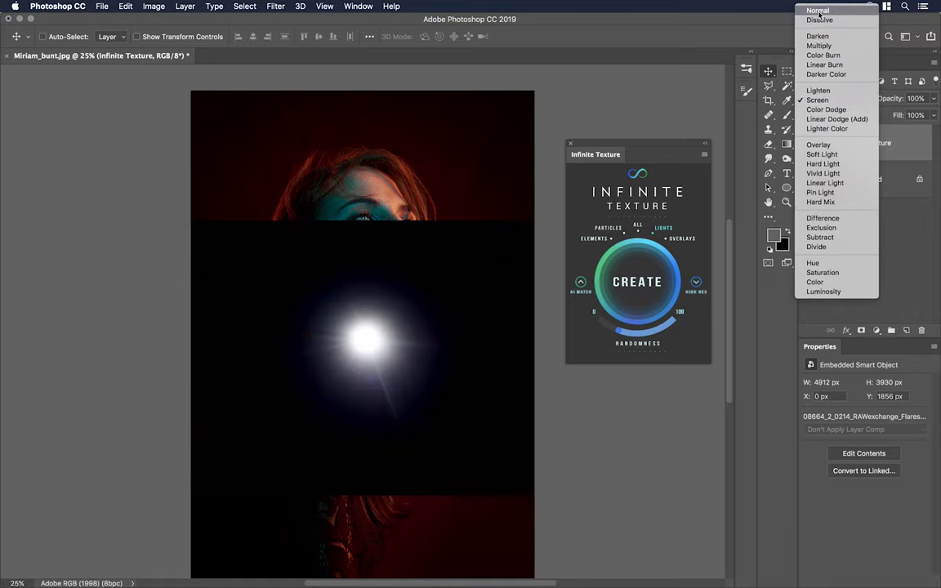
click(818, 11)
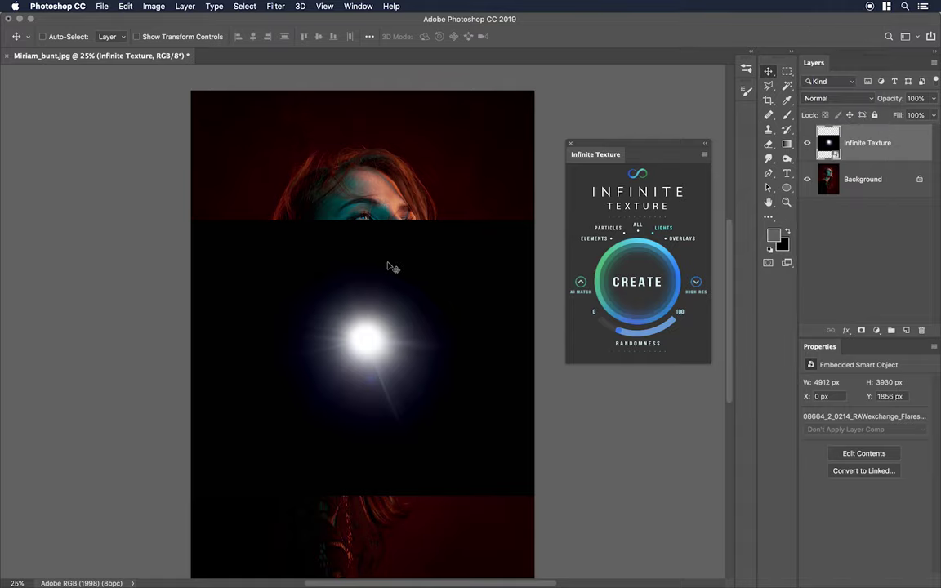
click(836, 99)
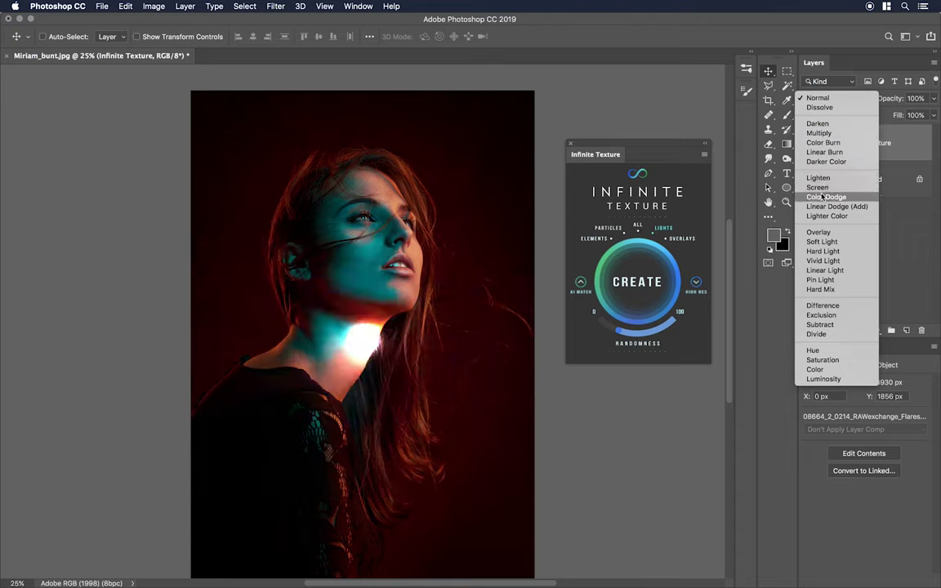
click(820, 189)
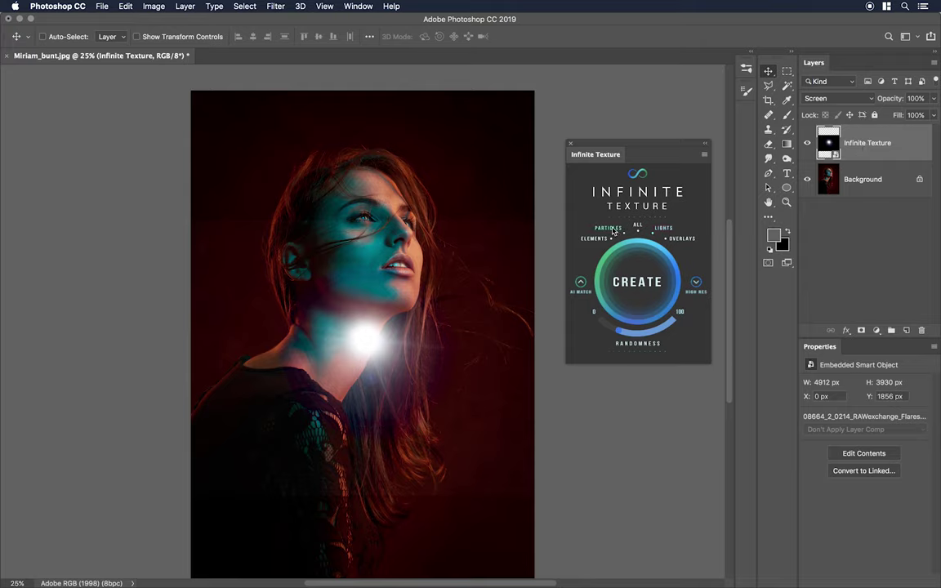
Regenerate at Randomness 0 and 100 to get dust particles, moving them onto the neck and shoulder.
drag(666, 317, 675, 325)
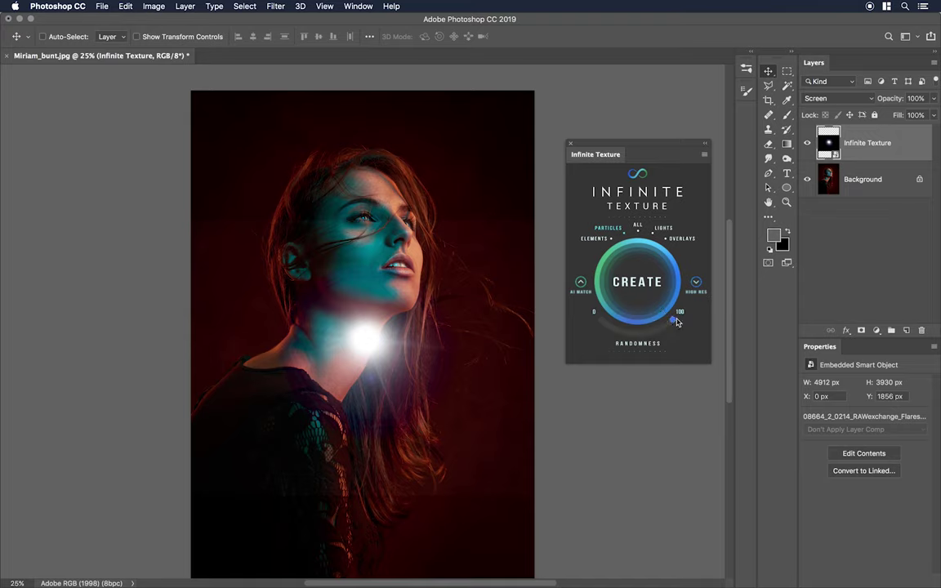
click(600, 324)
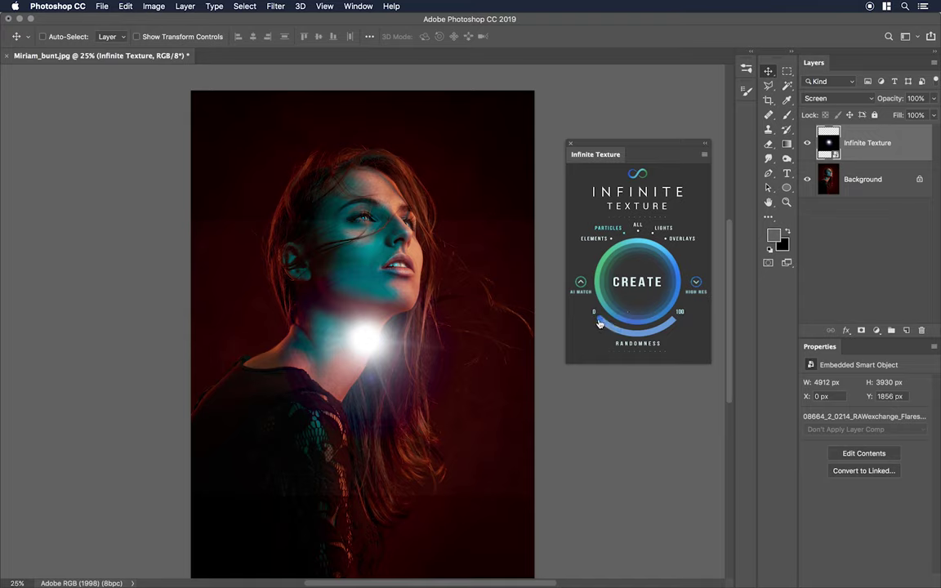
click(638, 292)
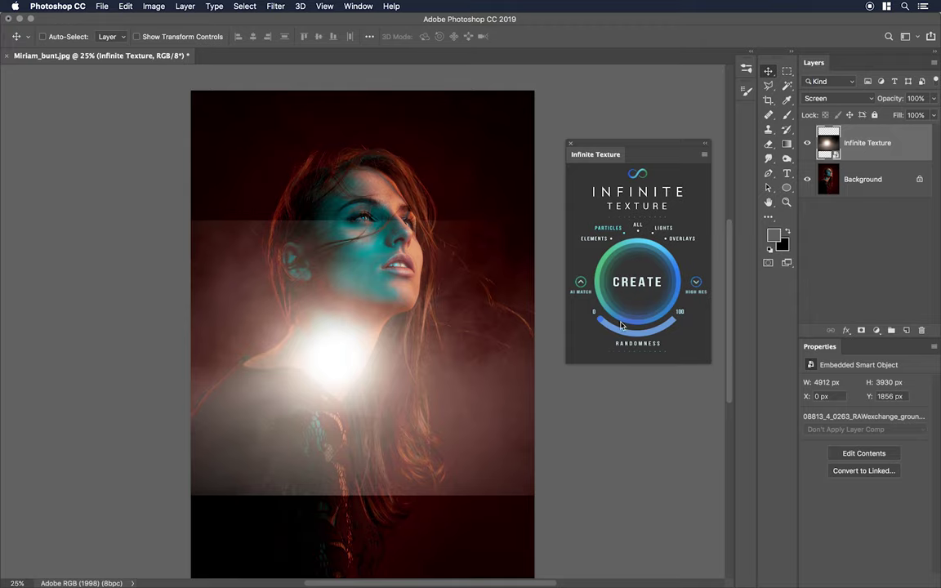
drag(603, 325, 672, 315)
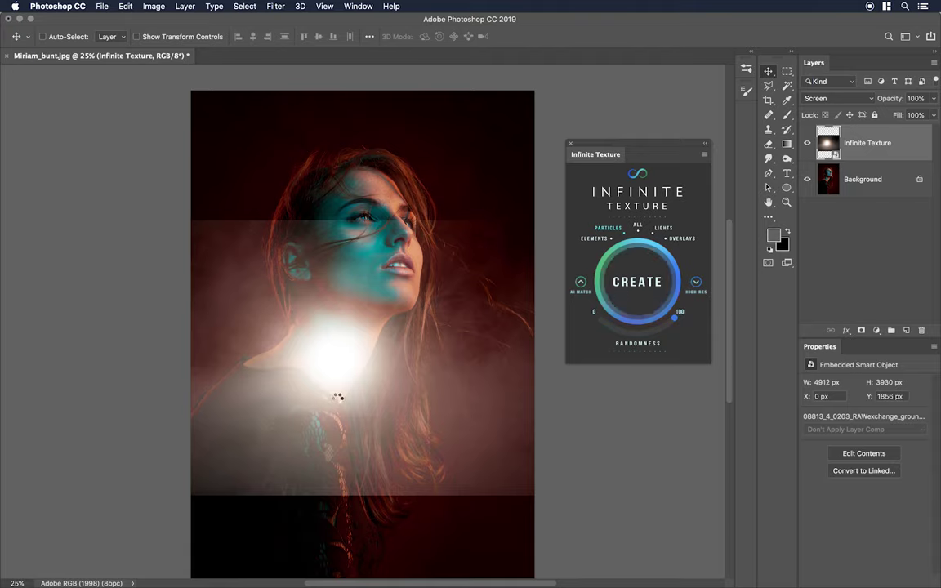
drag(340, 346, 305, 368)
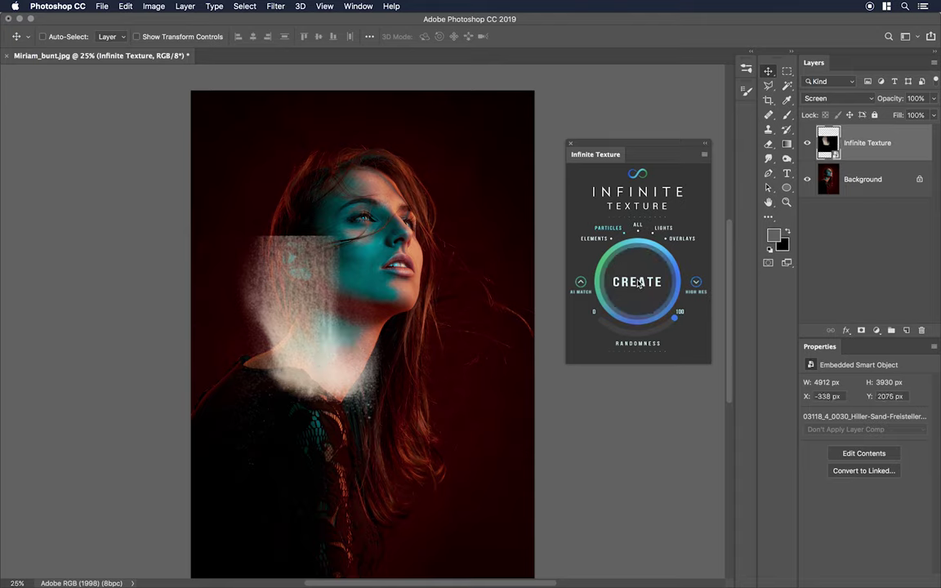
click(637, 282)
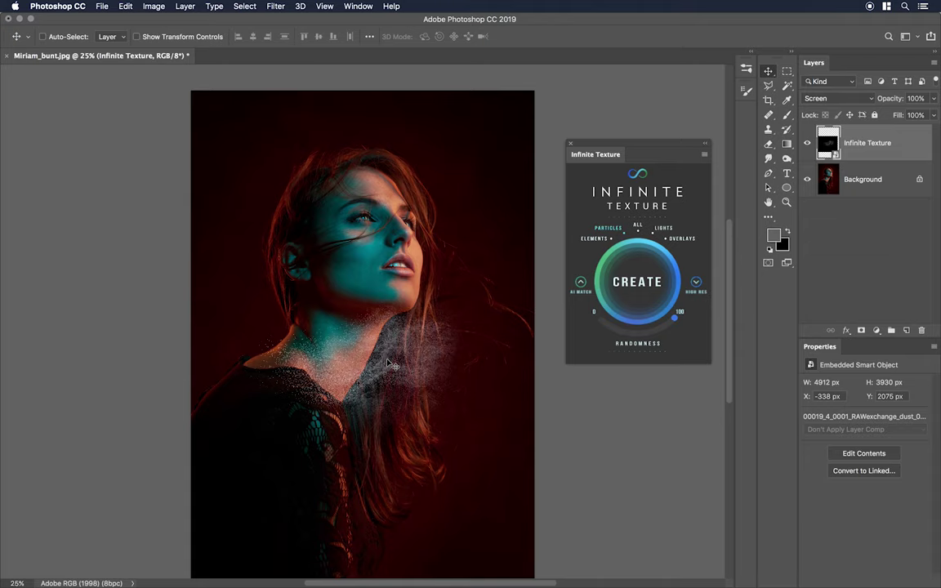
key(z)
click(392, 363)
click(394, 360)
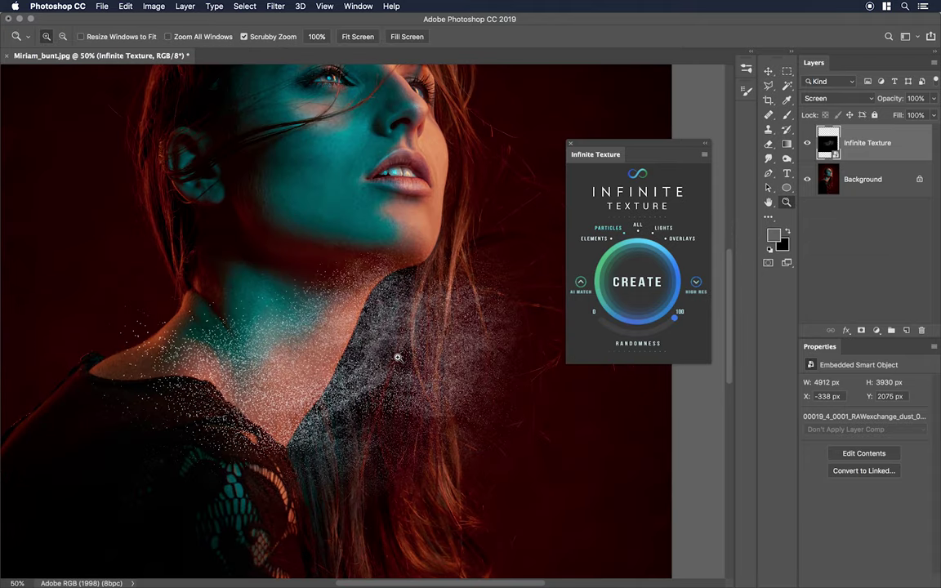
click(397, 357)
click(229, 339)
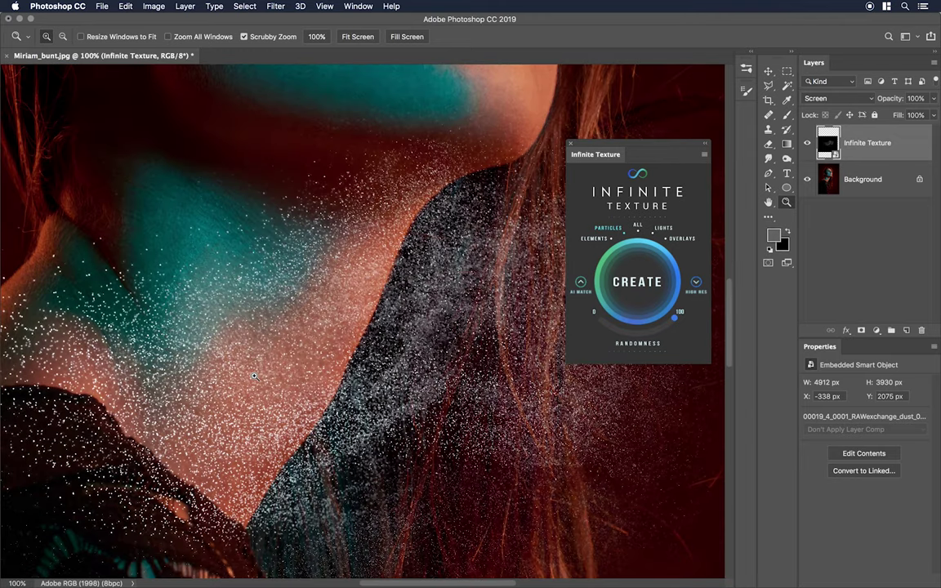
alt+click(272, 375)
alt+click(272, 375)
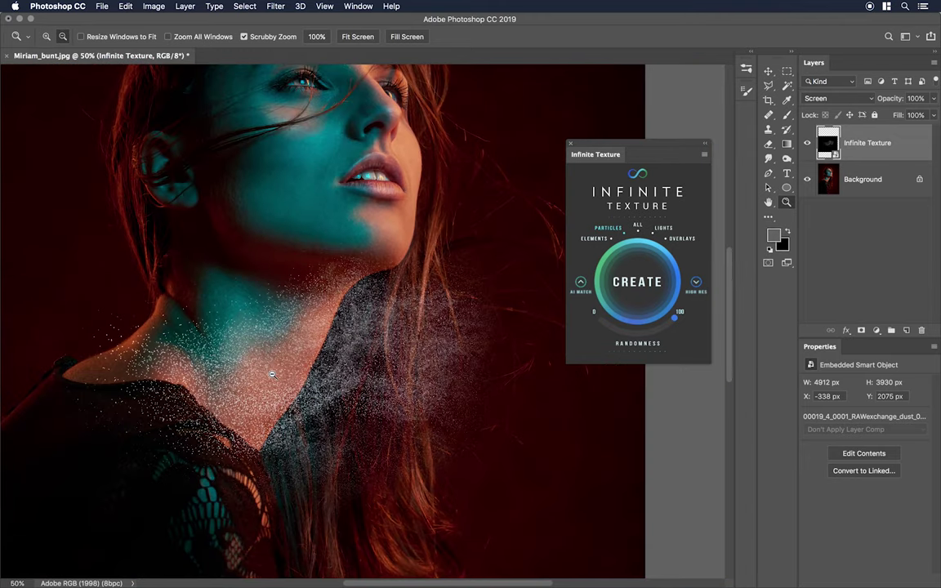
alt+click(272, 375)
key(v)
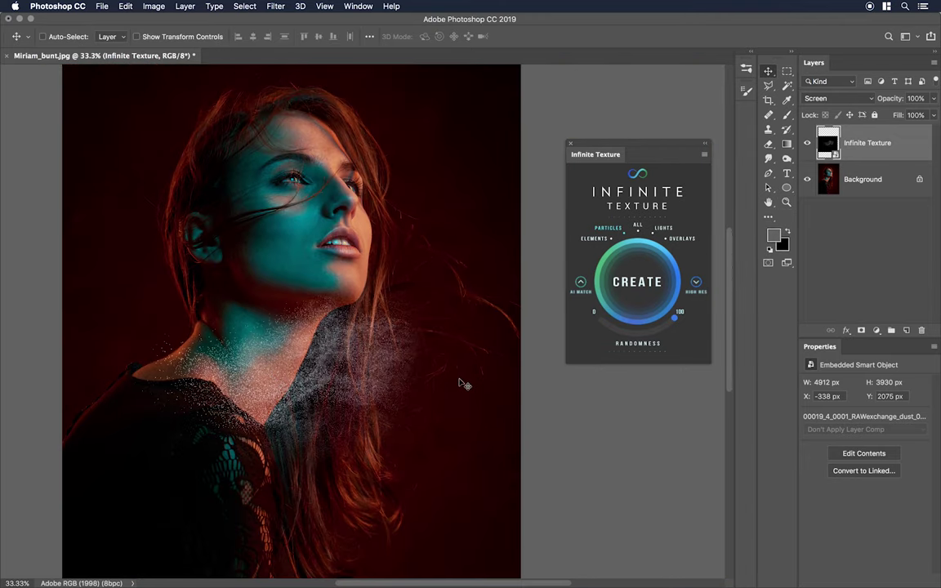
Set the Infinite Texture categories to Overlays, then to All.
click(666, 239)
click(638, 228)
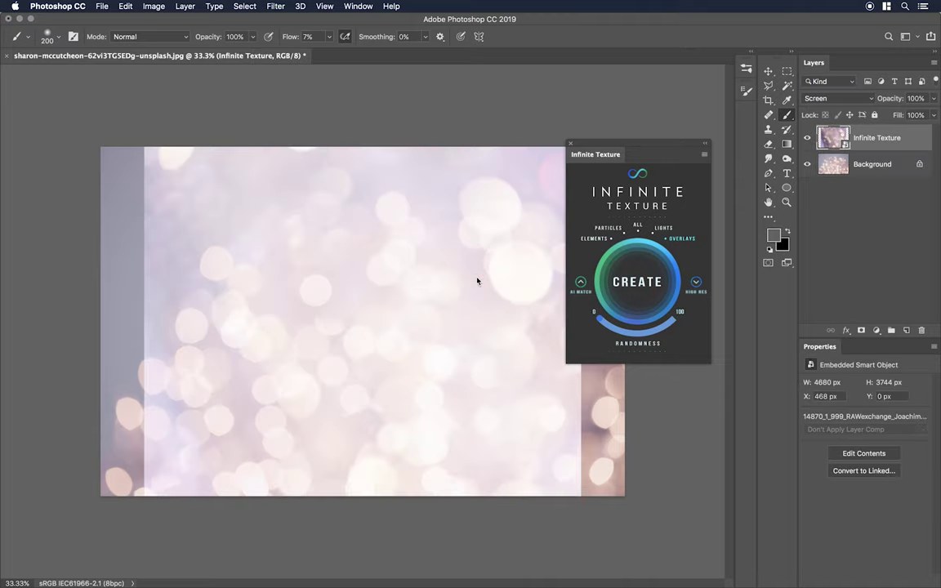
Hide the Background layer and set the texture layer's blend mode to Normal.
click(808, 165)
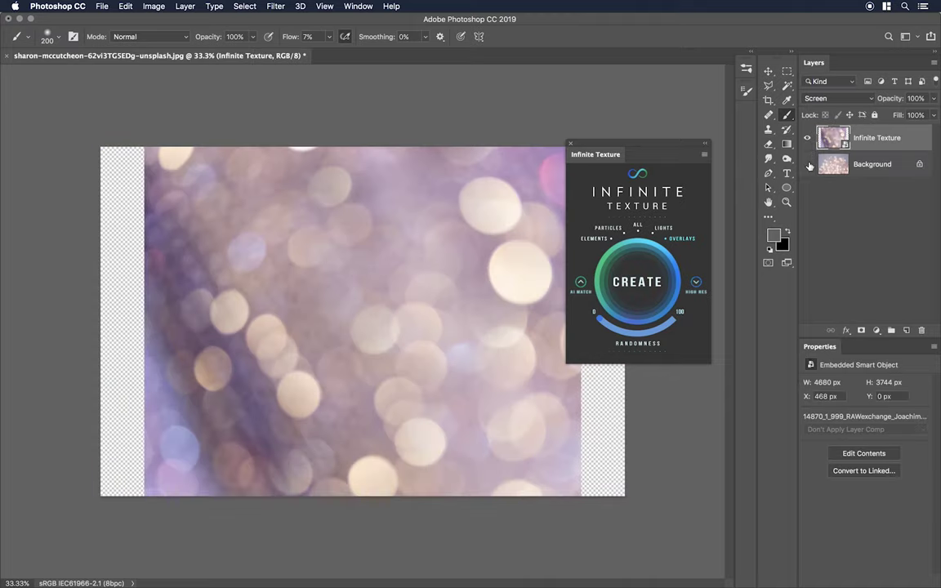
click(825, 98)
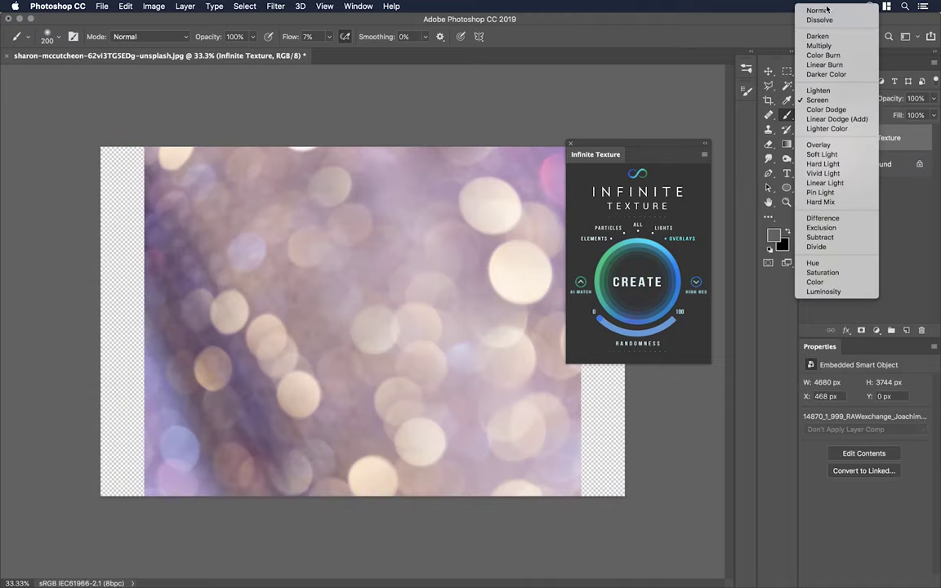
click(820, 10)
Compare layer visibility with the Background hidden, then generate grey and purple bokeh textures.
click(809, 139)
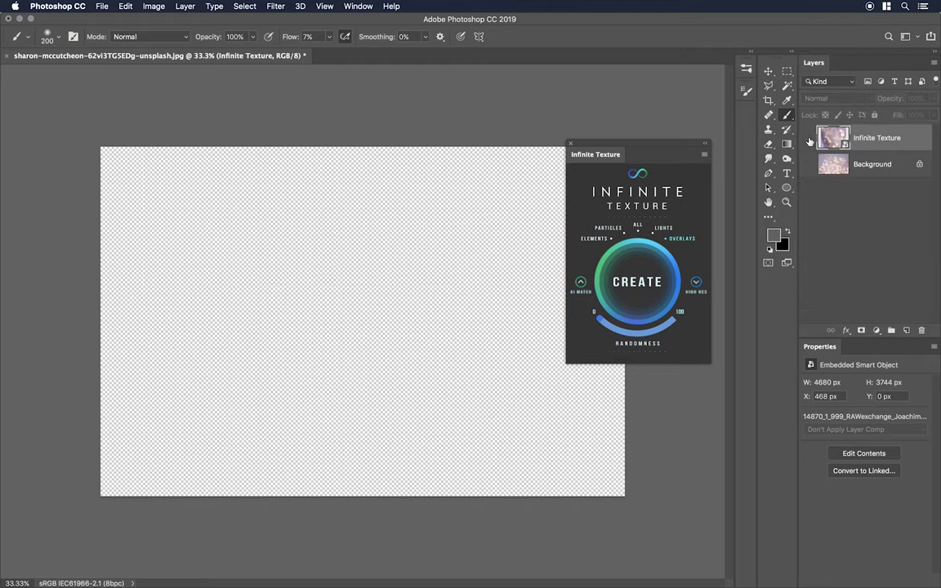
click(809, 140)
click(809, 139)
click(808, 164)
click(808, 139)
click(808, 165)
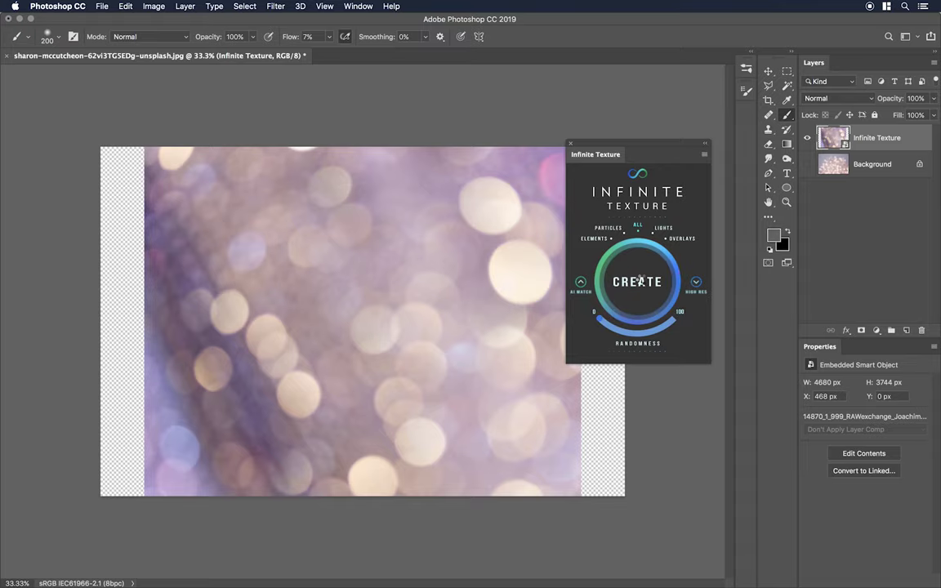
click(642, 281)
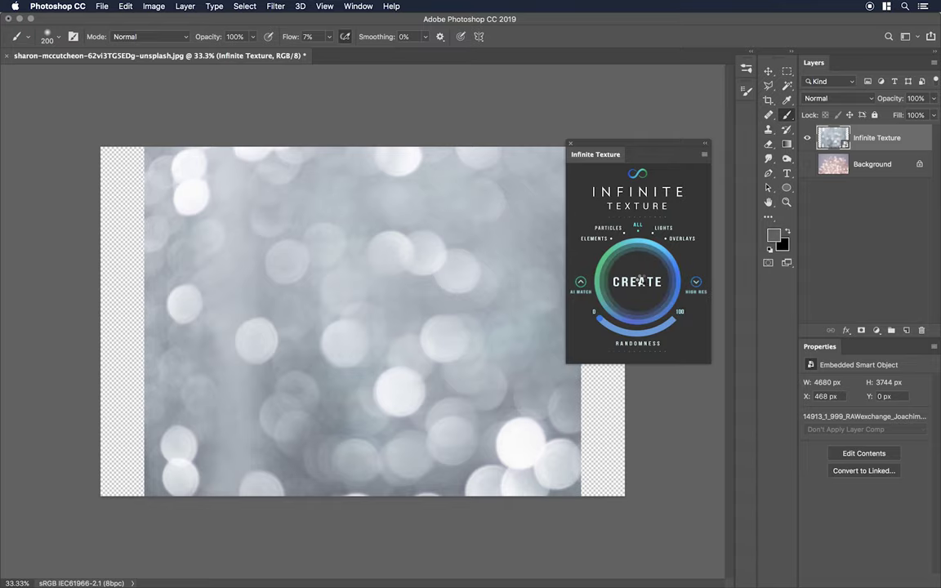
click(642, 281)
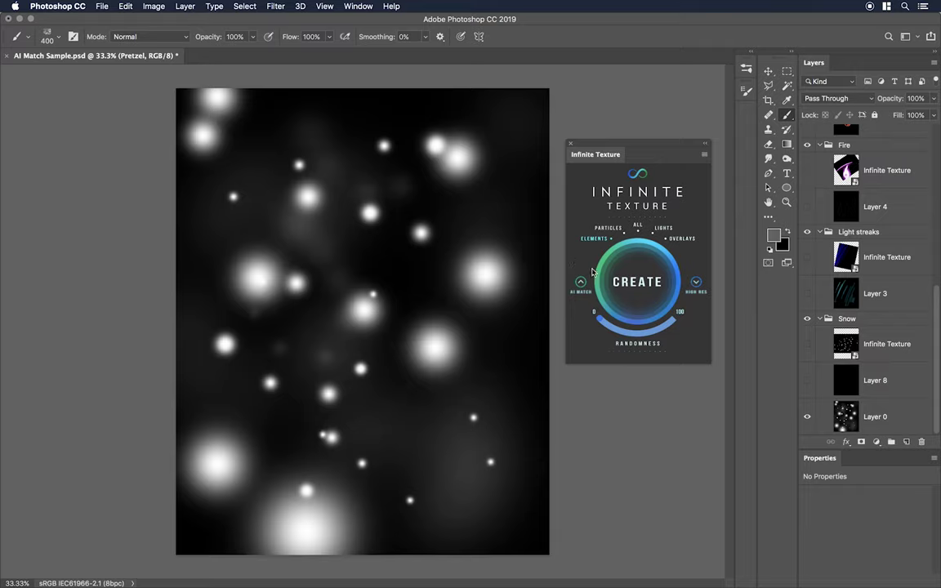
Select Layer 8 in the Snow group, fill it with black, then delete it.
click(866, 415)
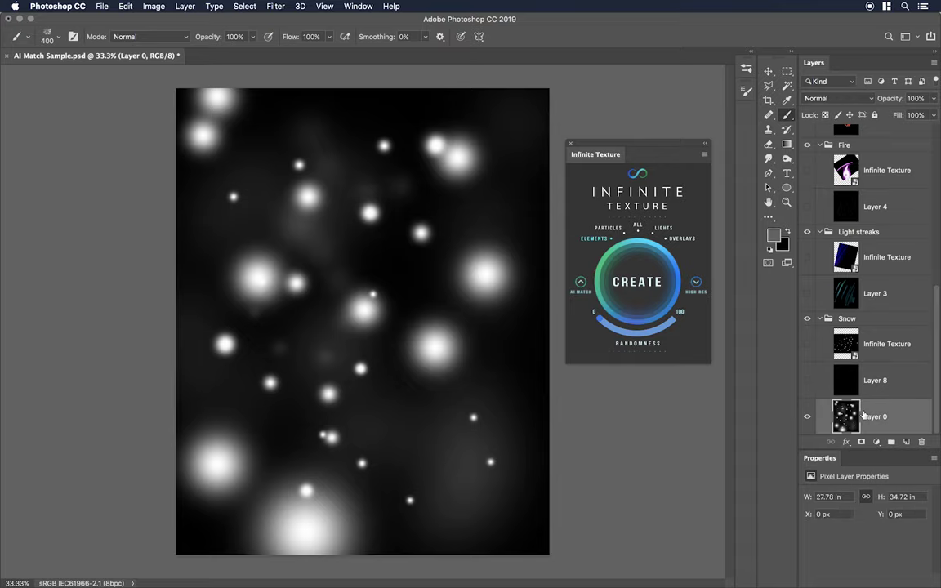
click(871, 391)
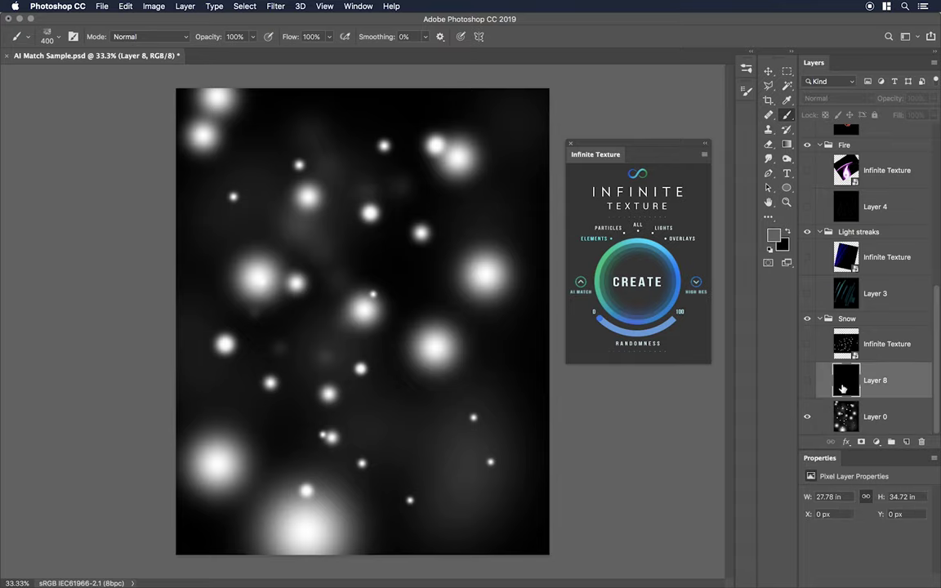
click(808, 380)
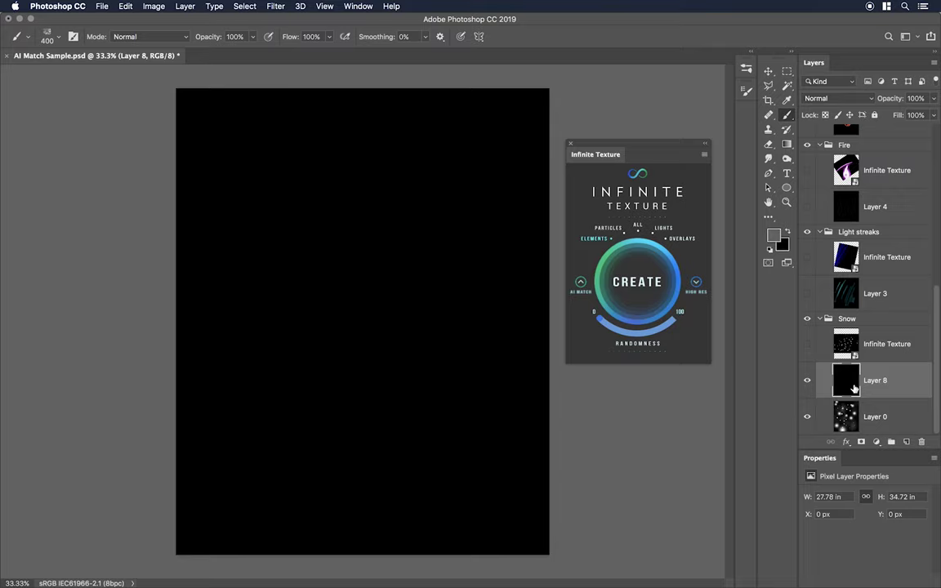
key(shift+BackSpace)
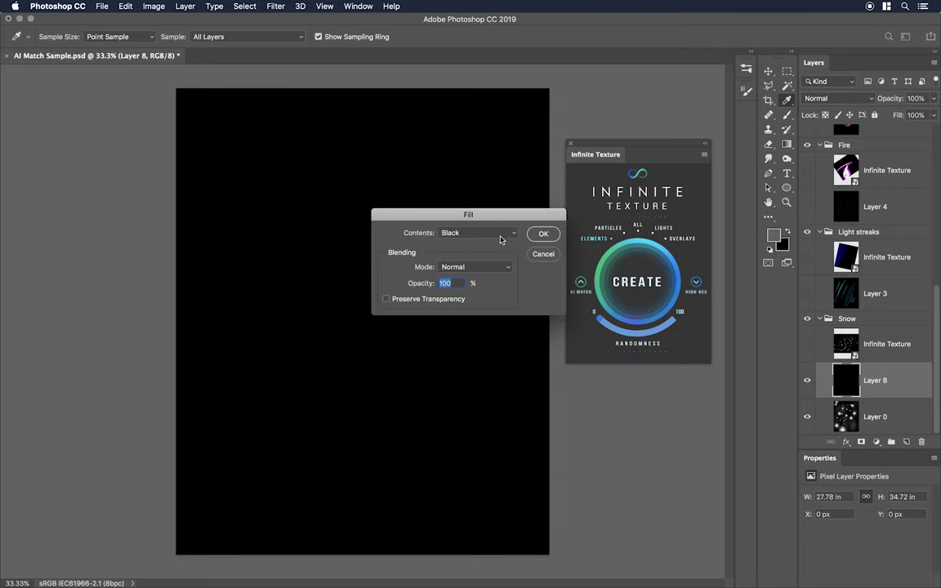
click(543, 234)
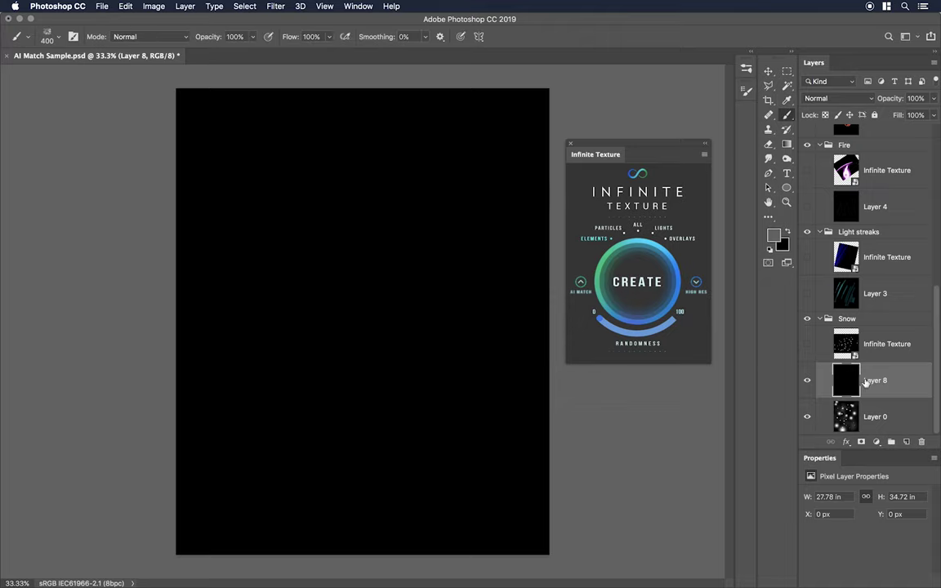
key(BackSpace)
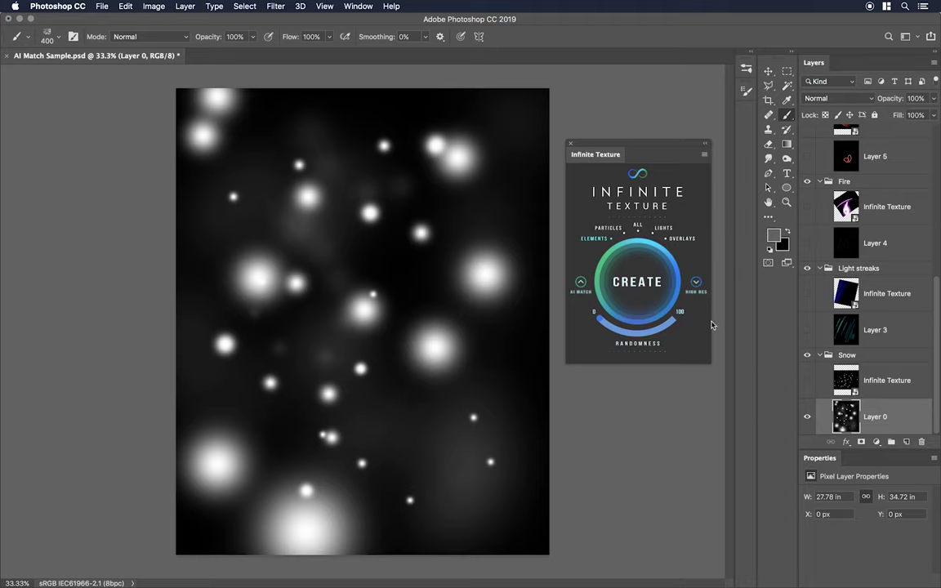
Show the Snow texture, hide Layer 0, then reveal Layer 3 and the Light streaks texture.
click(806, 384)
click(809, 415)
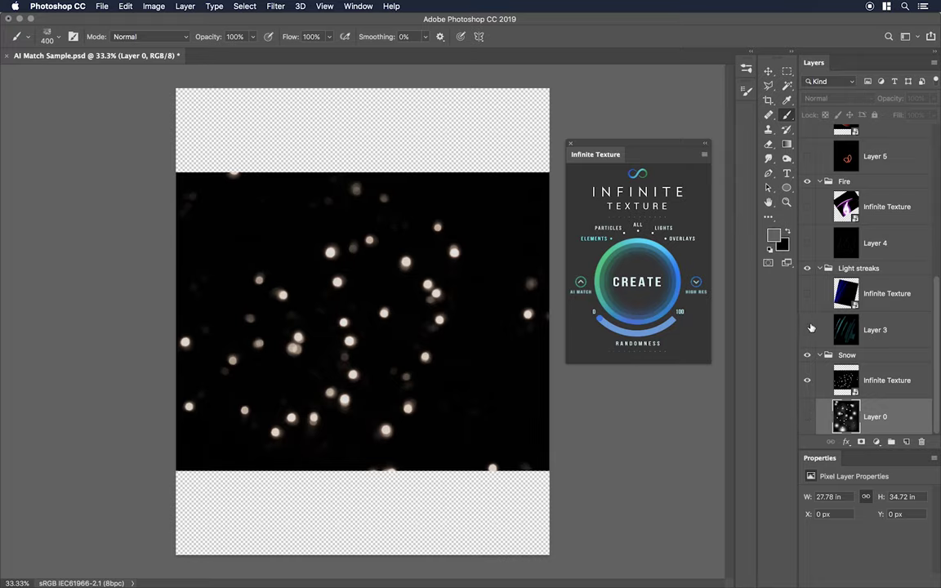
alt+click(808, 330)
click(849, 330)
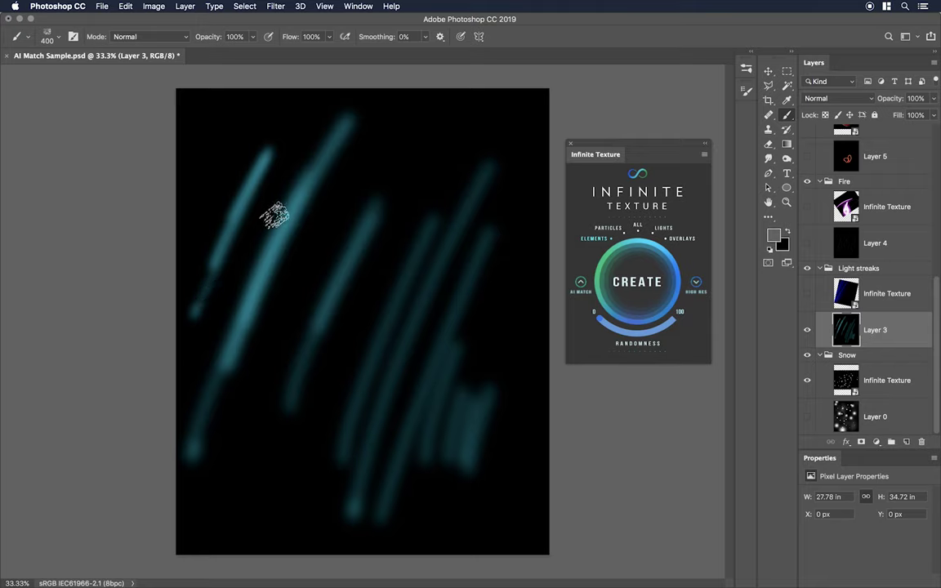
click(808, 295)
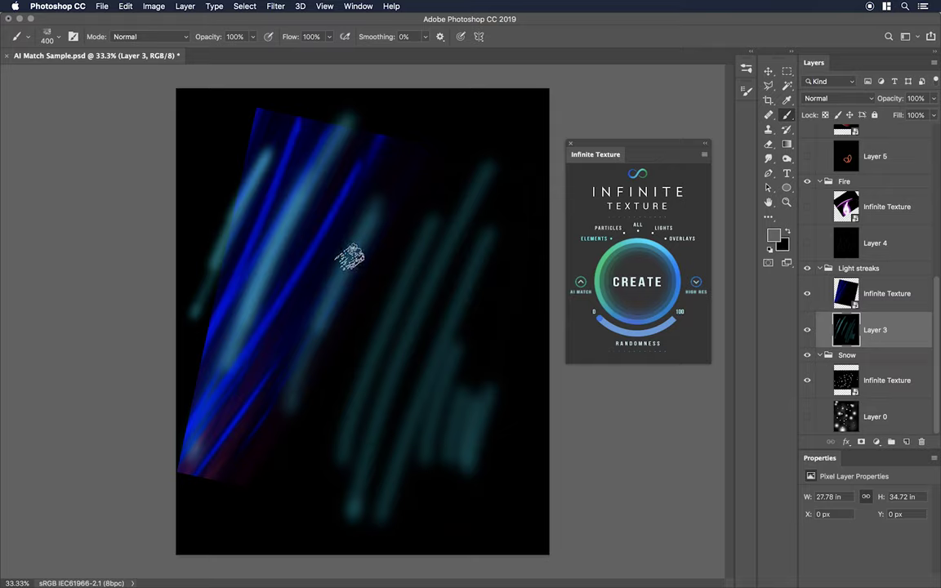
scroll(840, 301, up, 2)
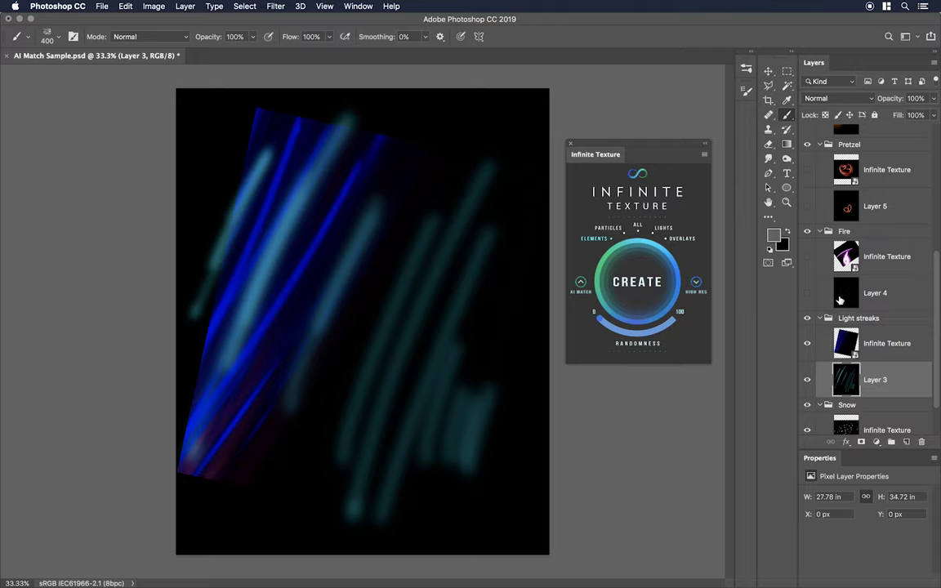
Show Layer 4's red outline with the Fire texture, then Layer 5's pretzel sketch and texture.
click(808, 294)
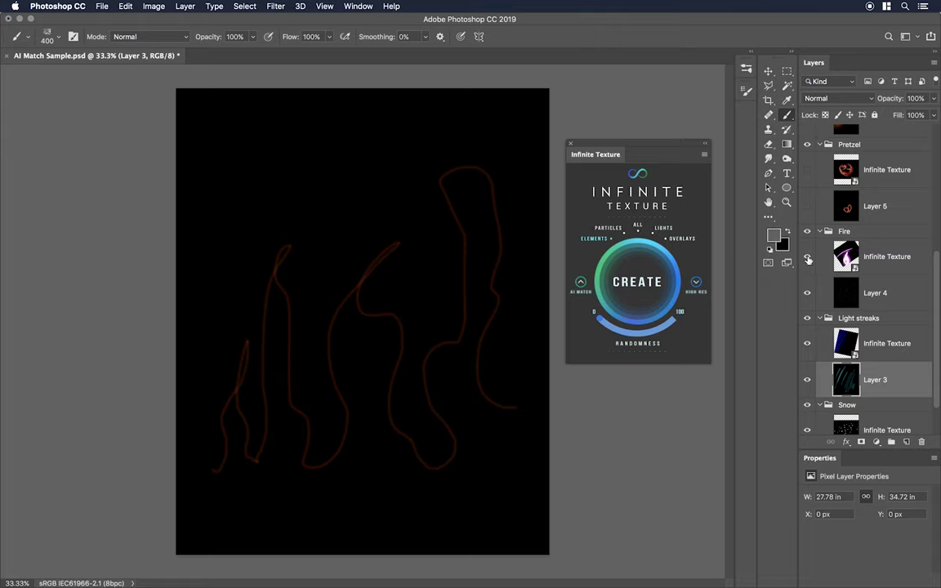
click(808, 259)
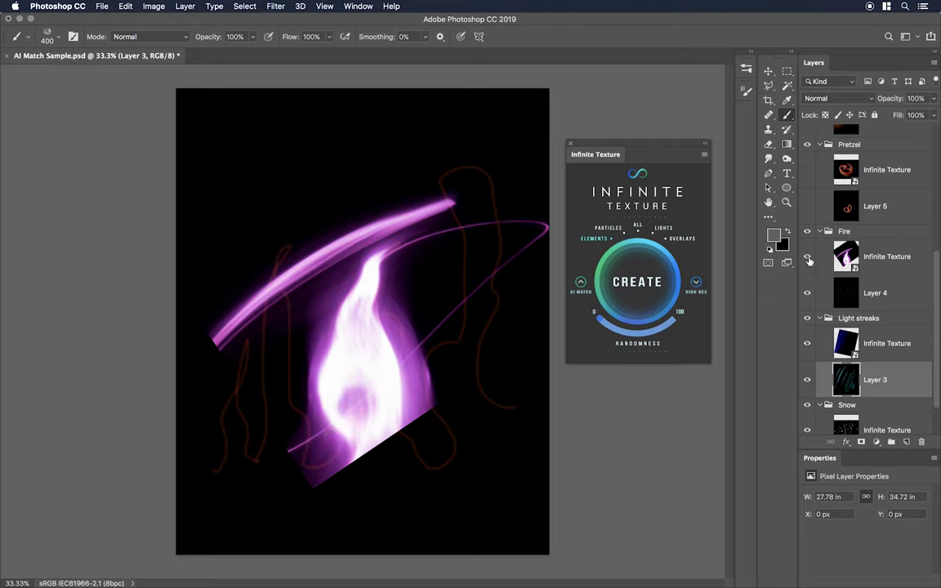
scroll(809, 260, up, 3)
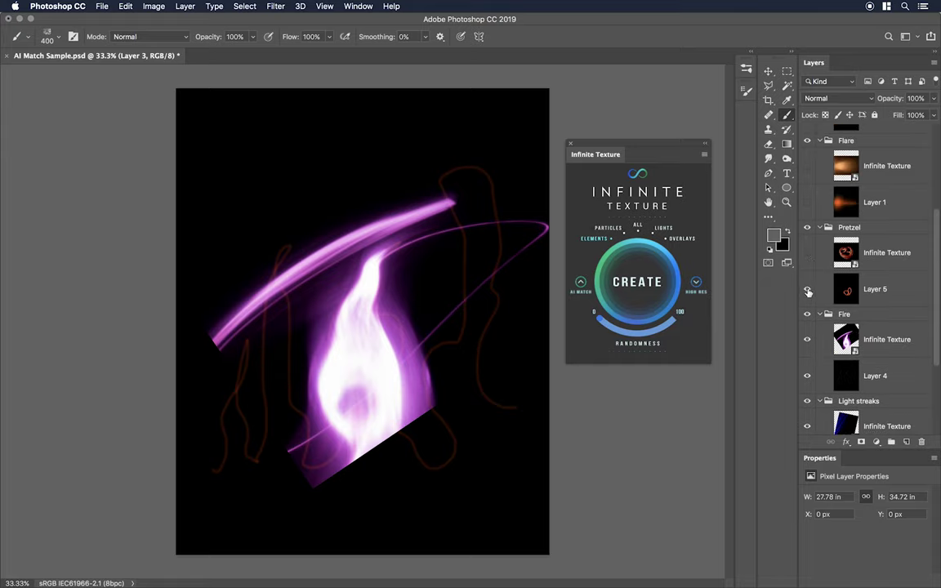
click(807, 290)
click(807, 254)
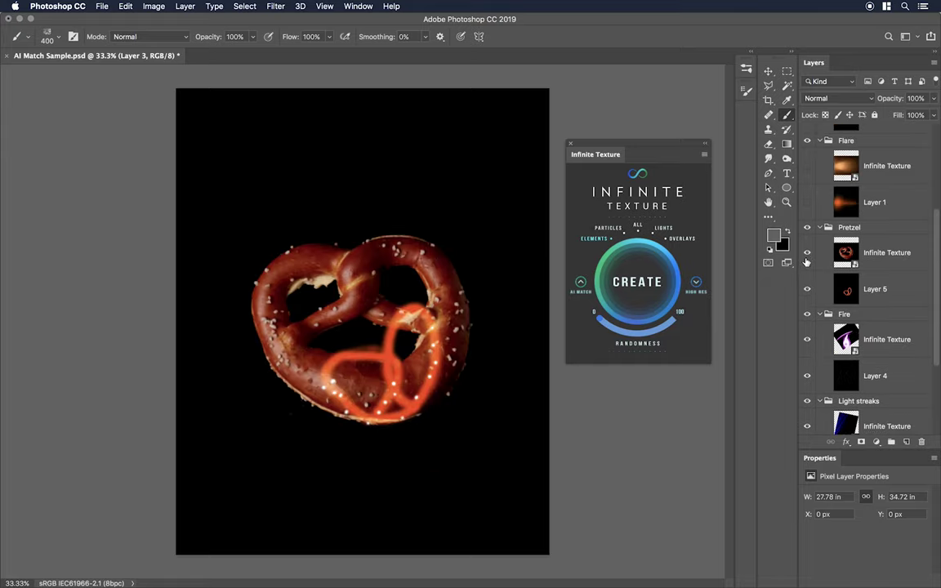
Reveal Layer 1's orange flare and the Flare texture, then show Layer 6's white specks.
click(809, 202)
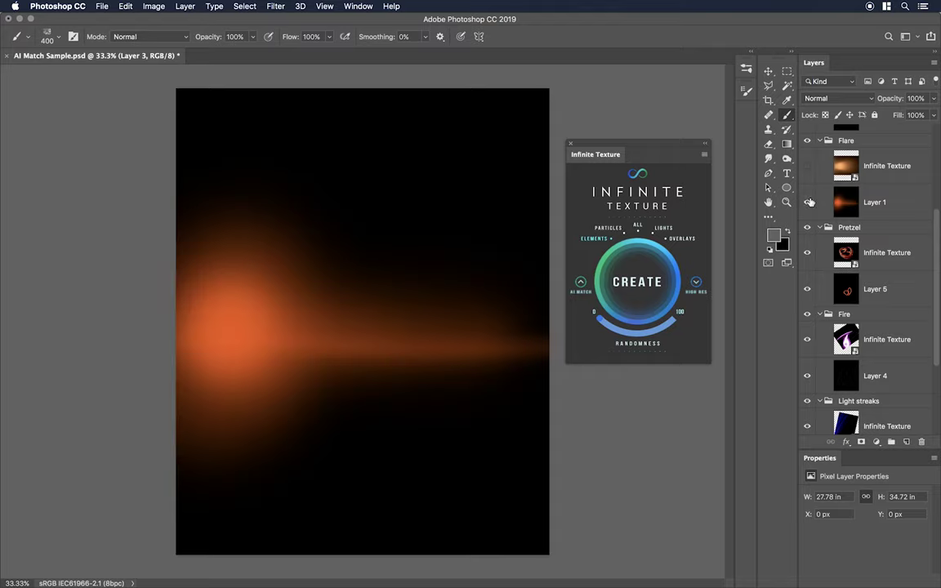
click(808, 166)
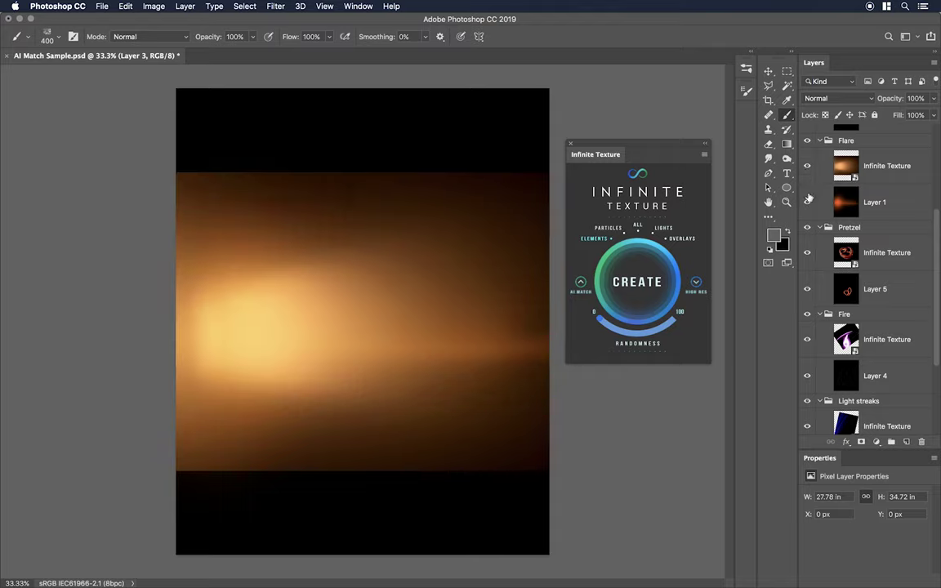
click(809, 202)
click(809, 202)
scroll(809, 201, up, 3)
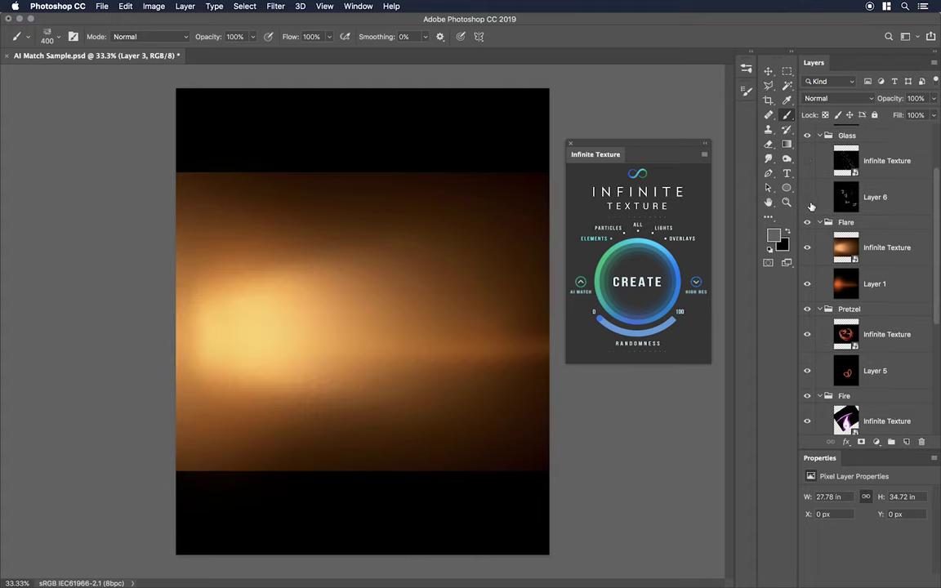
click(866, 249)
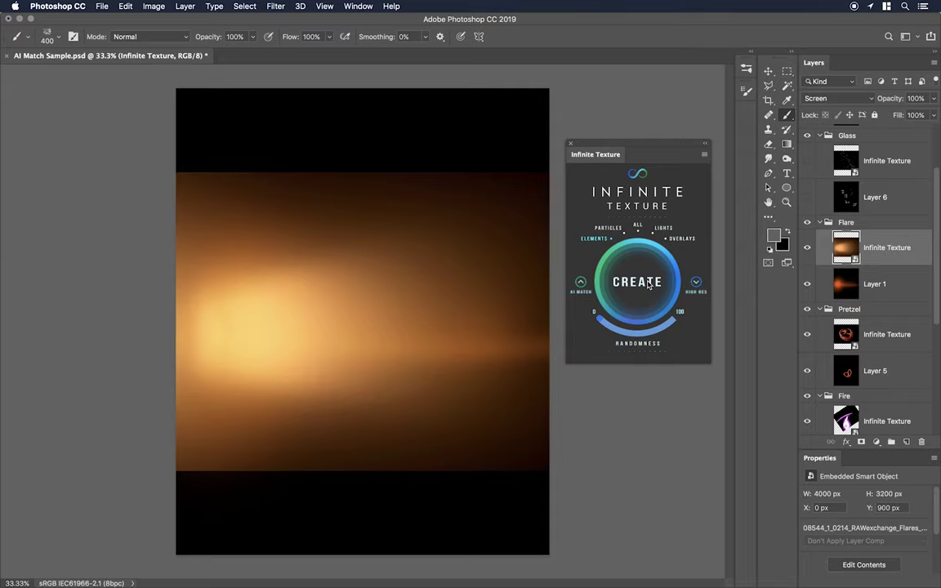
alt+click(807, 199)
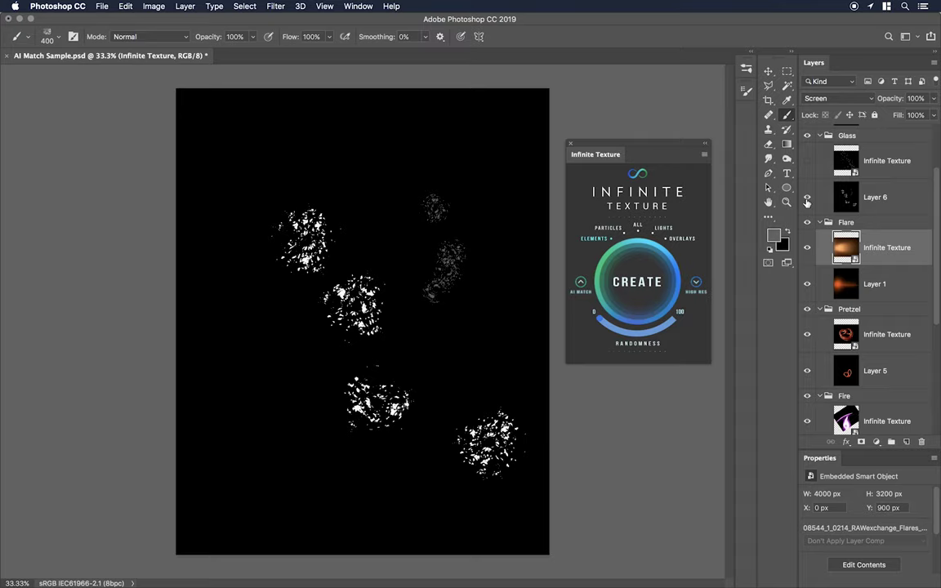
Browse the brush settings and presets, then make Layer 6 the active layer.
click(745, 90)
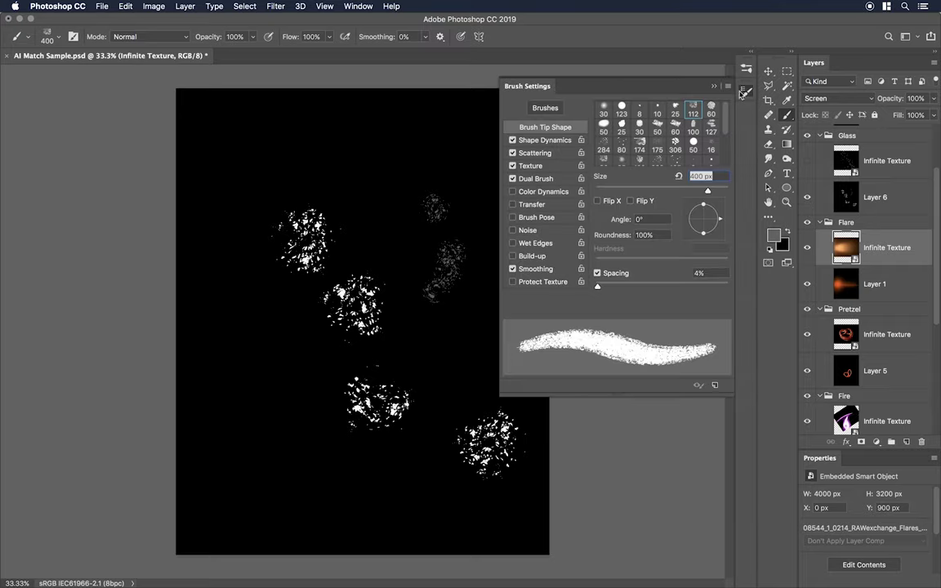
click(746, 89)
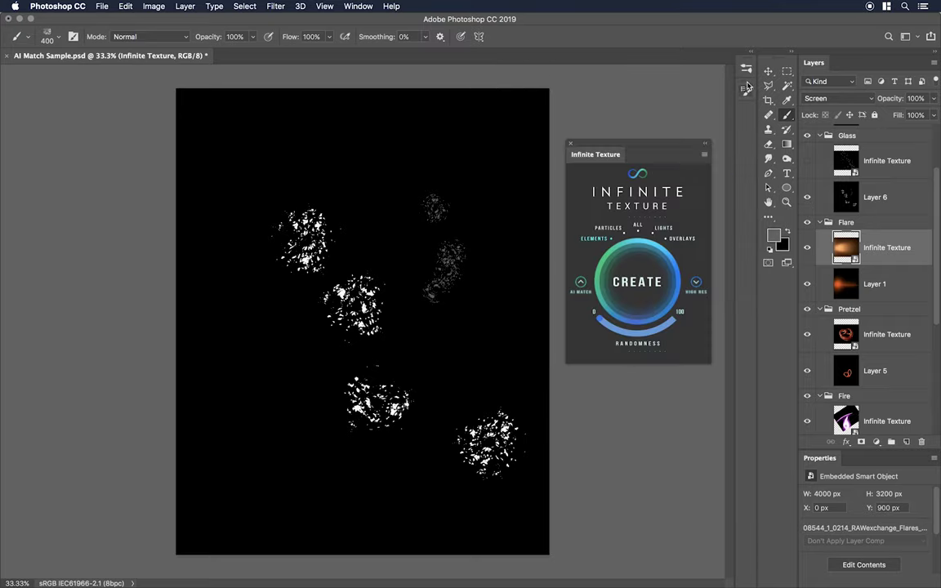
click(746, 70)
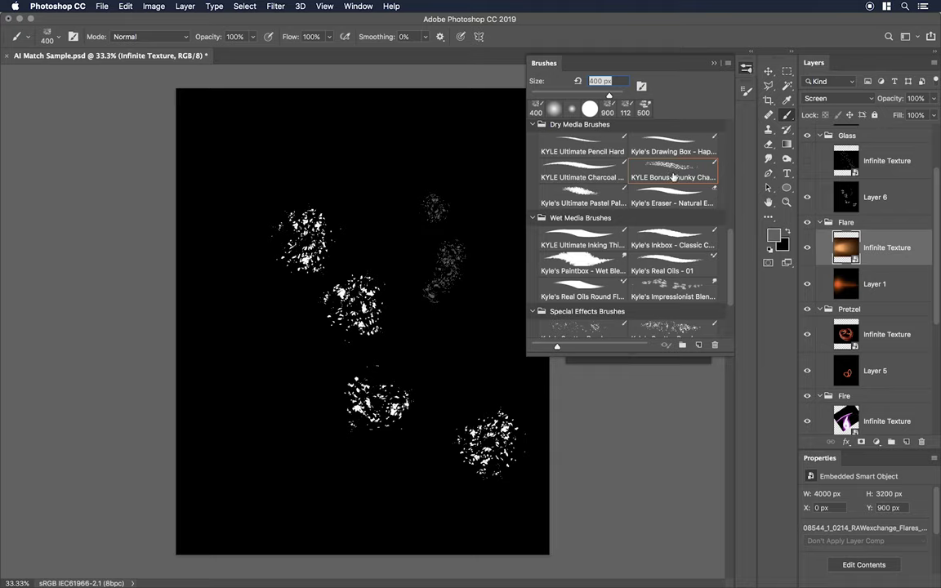
scroll(607, 159, up, 1)
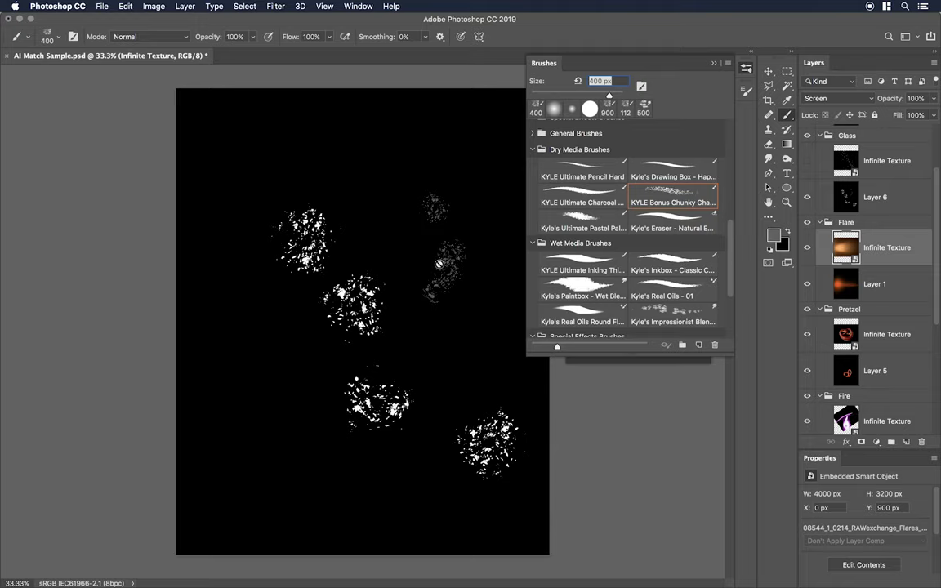
key(alt+bracketright)
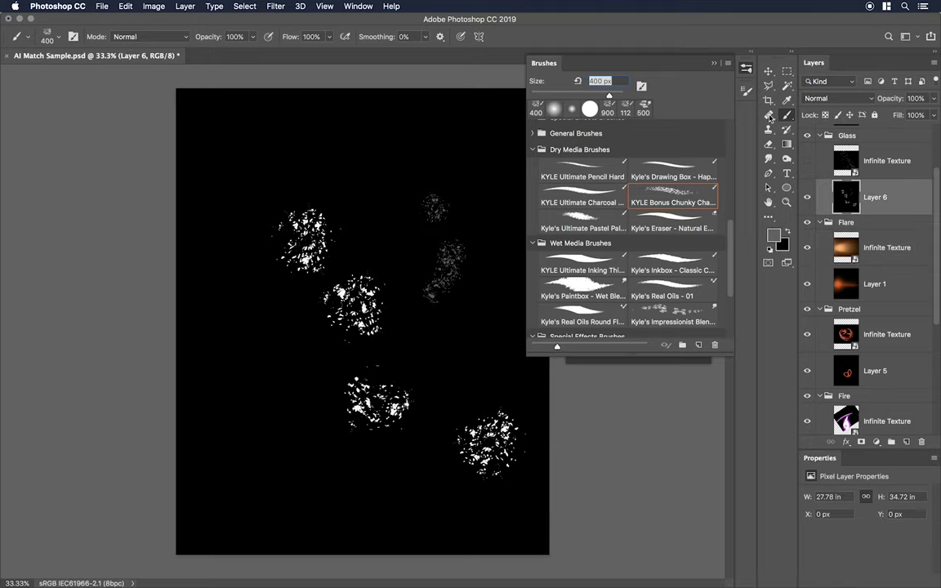
key(F5)
Show the Glass texture, compare Layer 6 on/off, then show and select Layer 7 and the Bokeh texture.
click(806, 161)
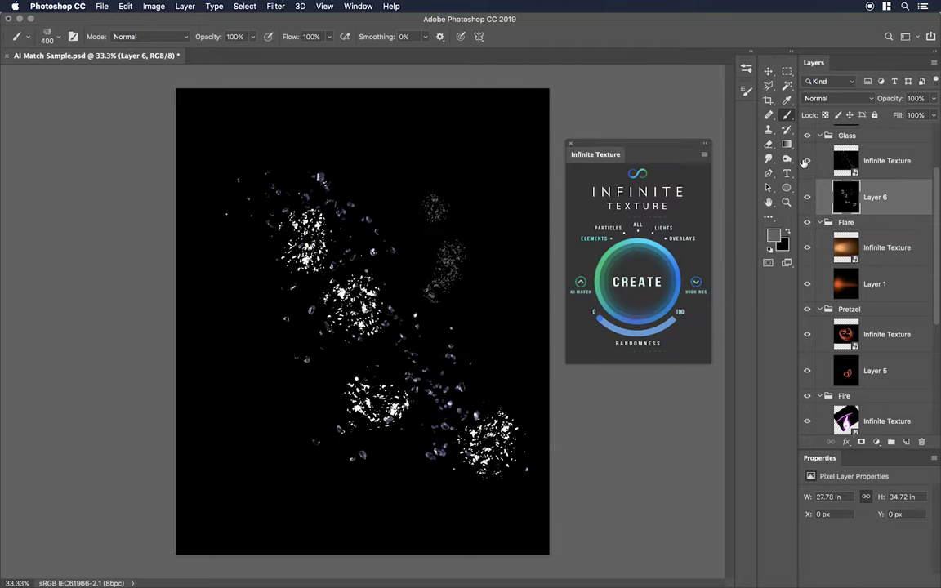
click(807, 197)
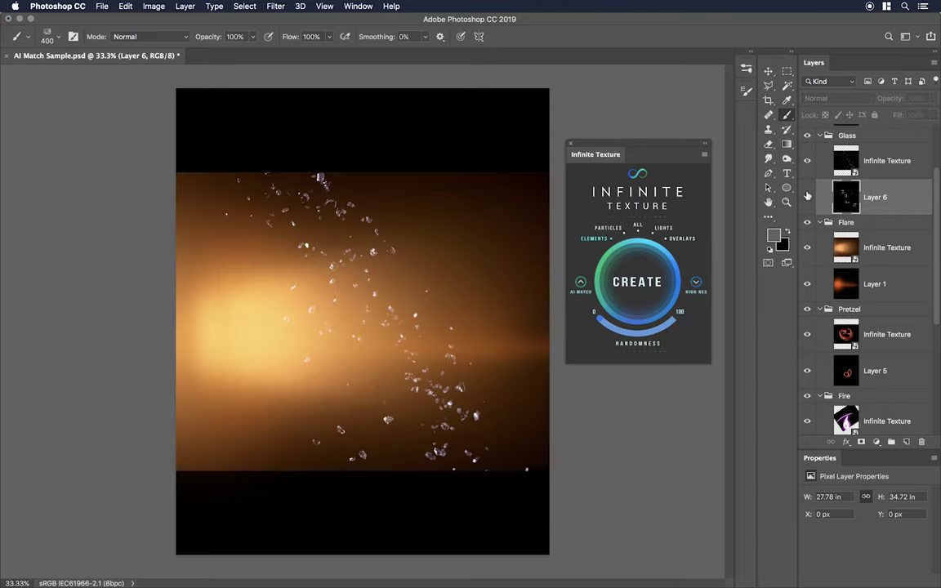
click(808, 197)
scroll(809, 188, up, 2)
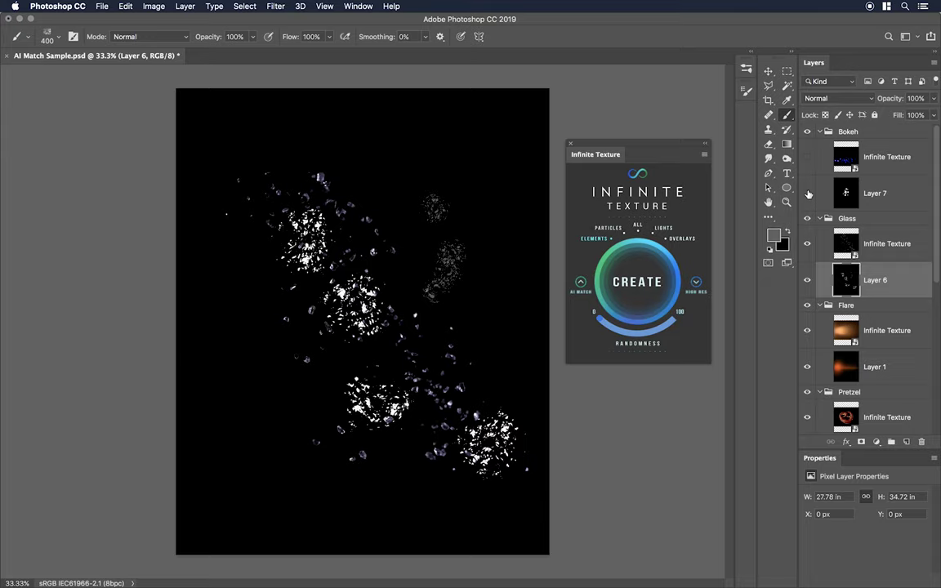
click(808, 193)
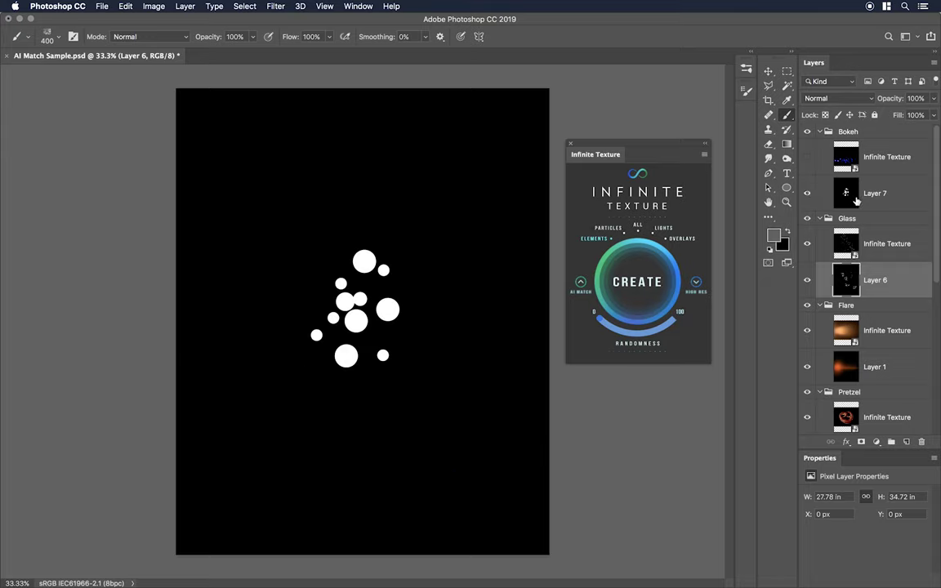
click(849, 193)
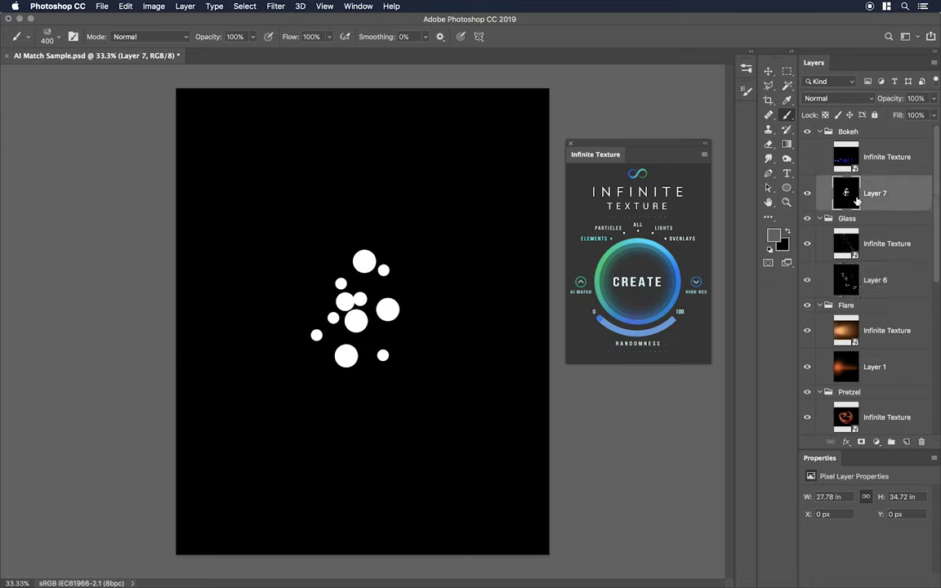
click(807, 157)
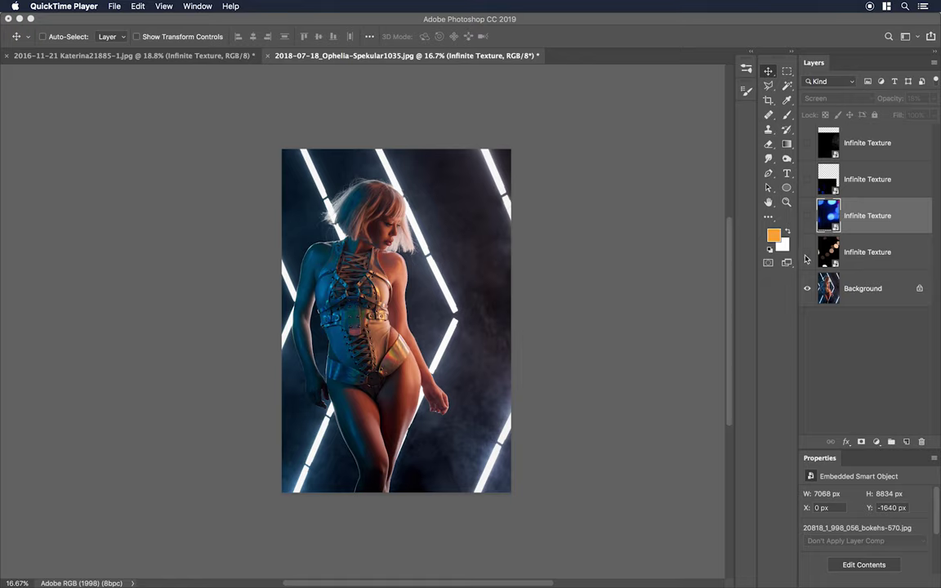
click(806, 259)
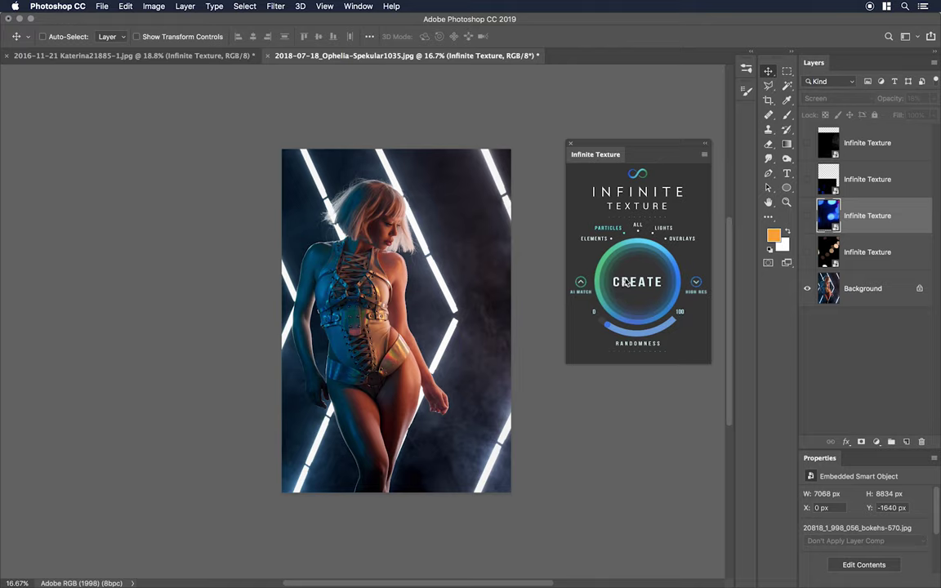
Show the warm bokeh texture layer from the LIGHTS category and set its opacity to 19%.
click(663, 228)
click(807, 253)
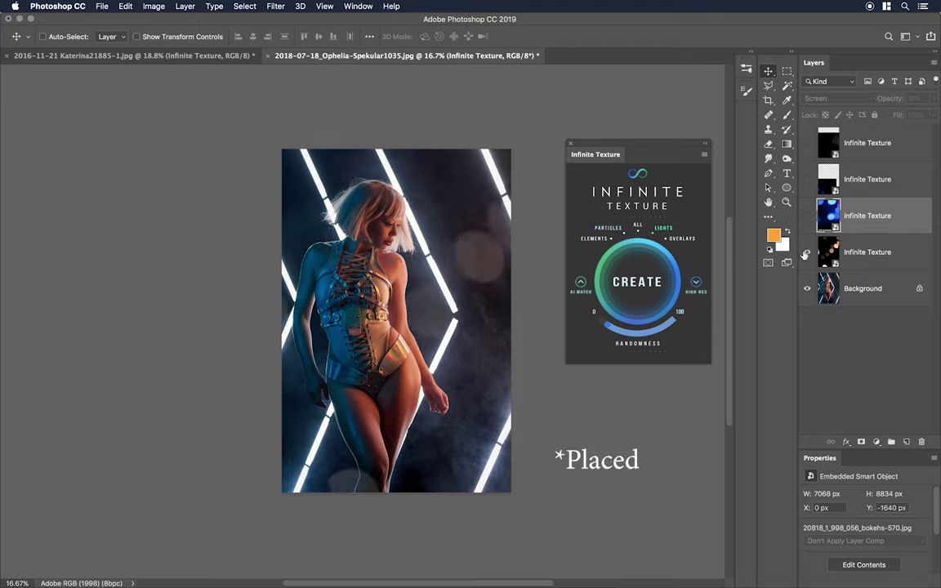
click(825, 251)
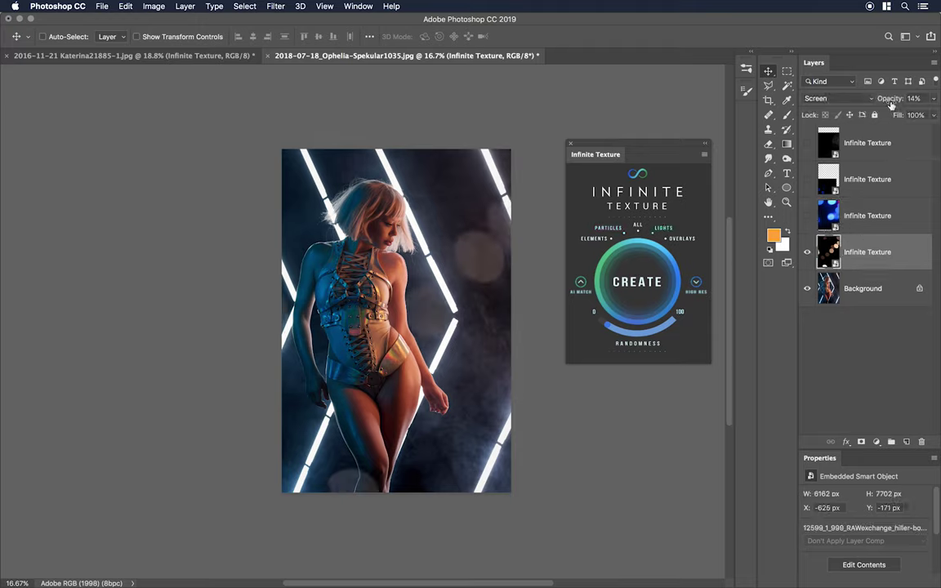
drag(891, 105, 934, 99)
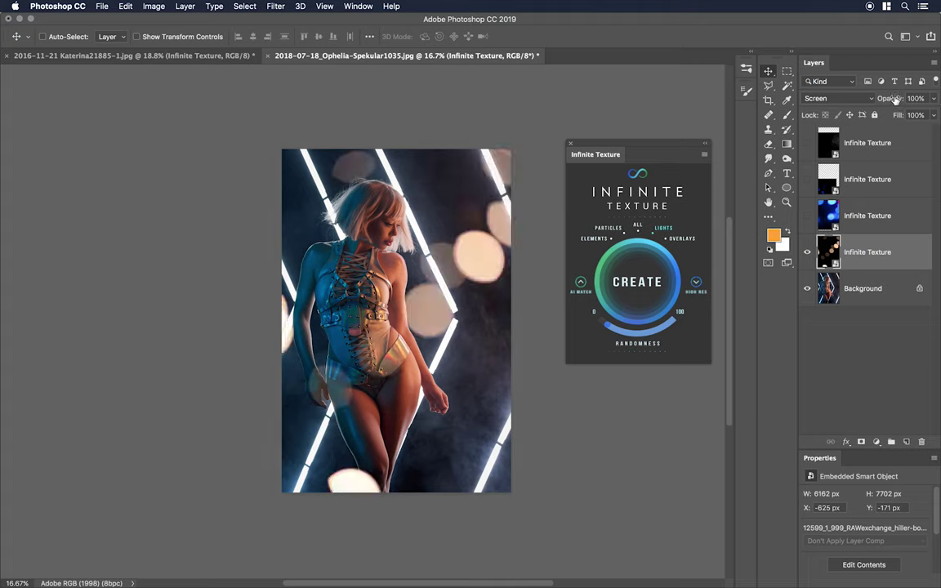
drag(896, 100, 867, 99)
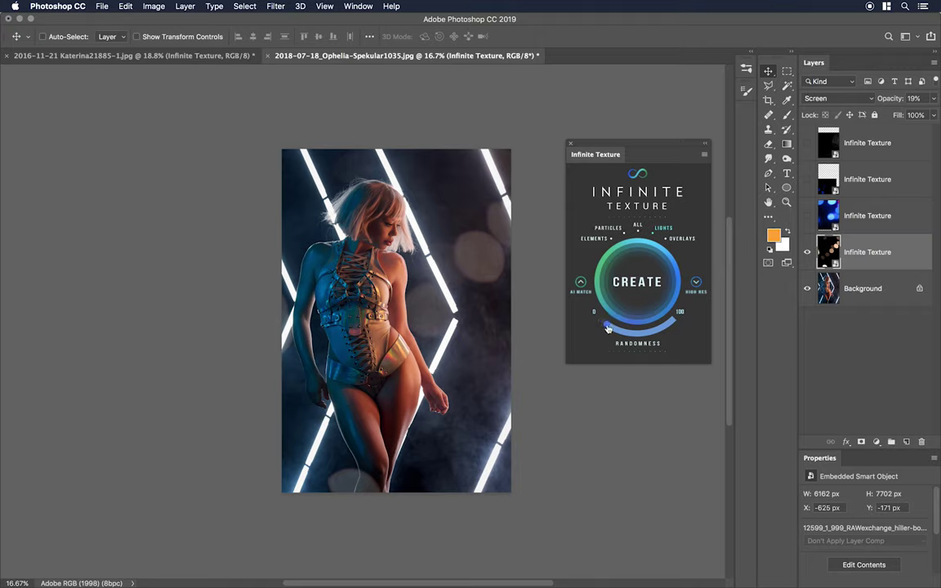
Show and select the blue bokeh texture layer, blending in Screen at 18%.
click(806, 217)
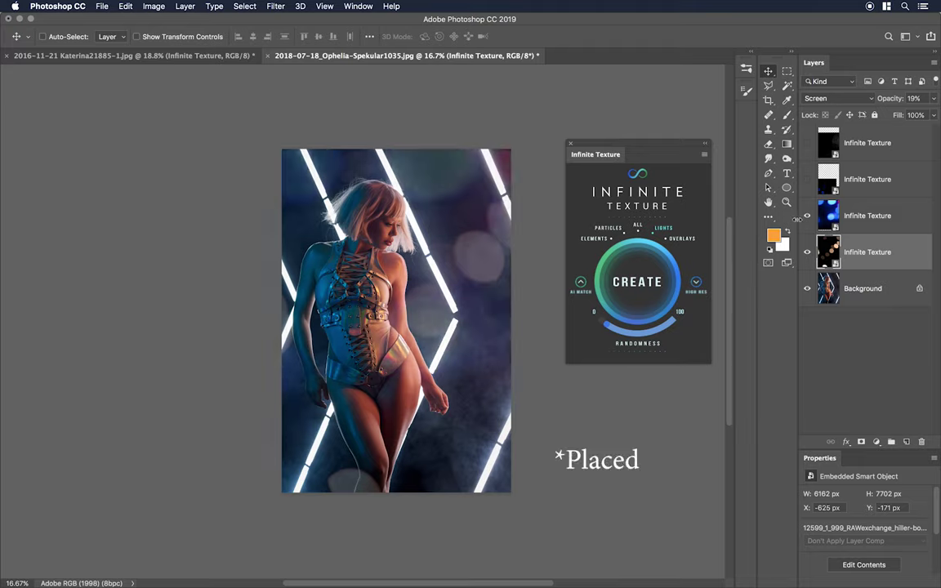
click(847, 216)
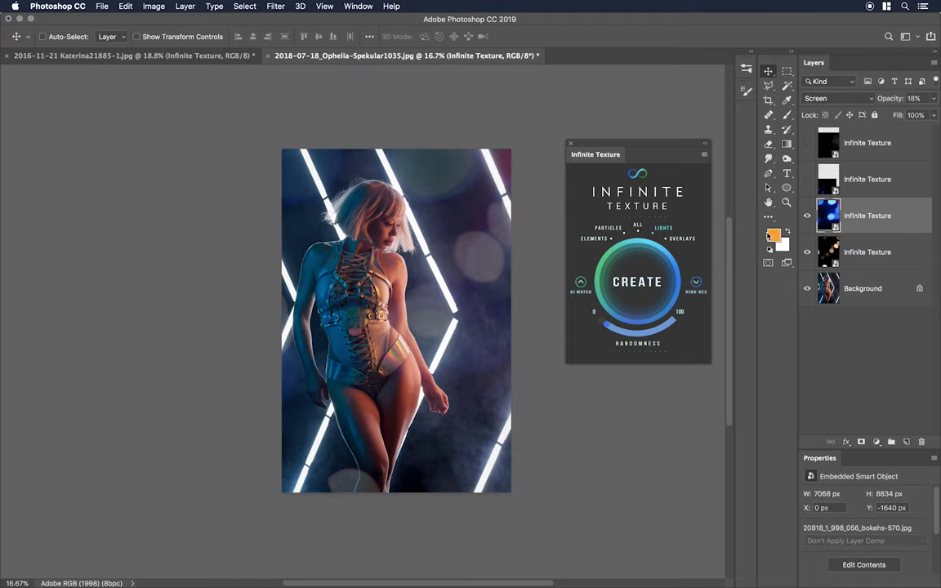
Show the second texture layer at 54%, keeping its Exclusion blend mode.
click(808, 180)
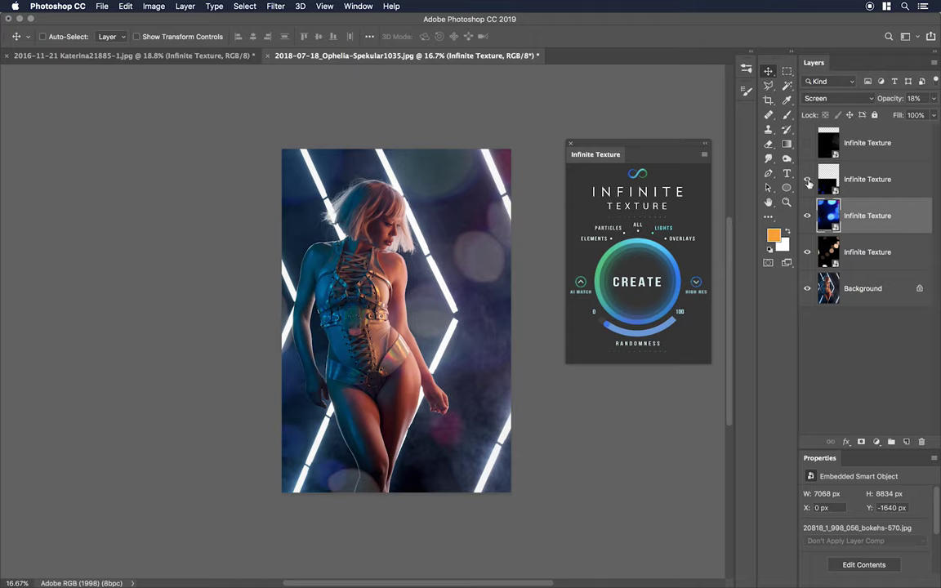
click(826, 184)
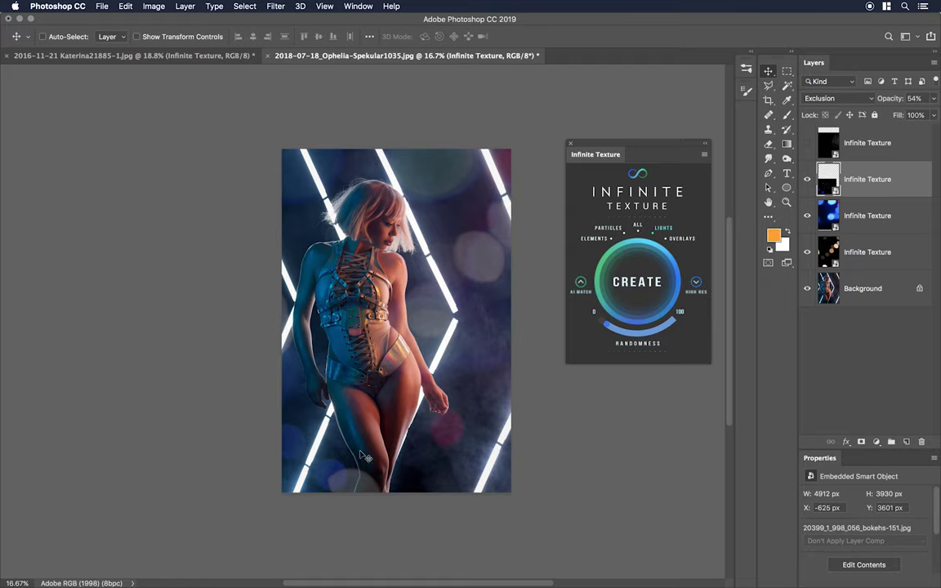
click(835, 98)
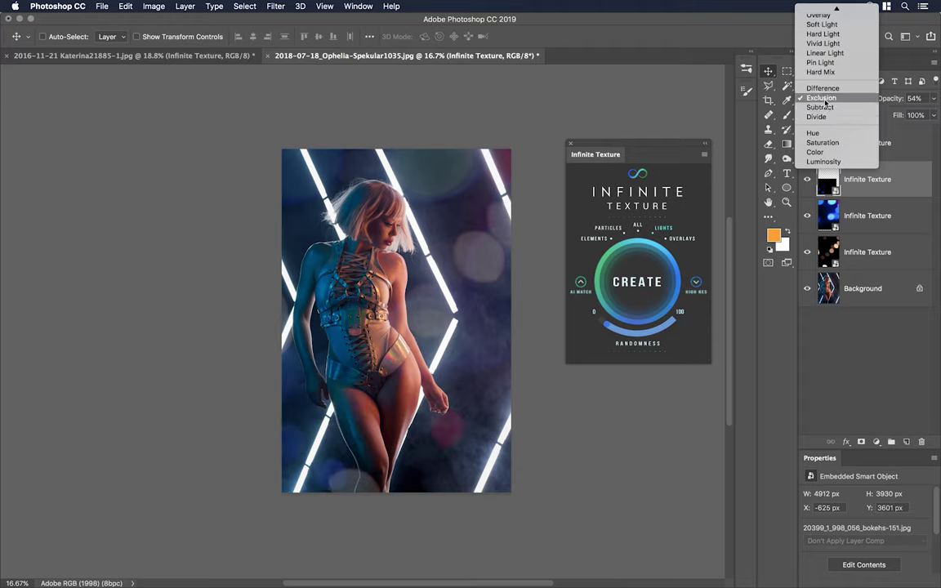
click(825, 99)
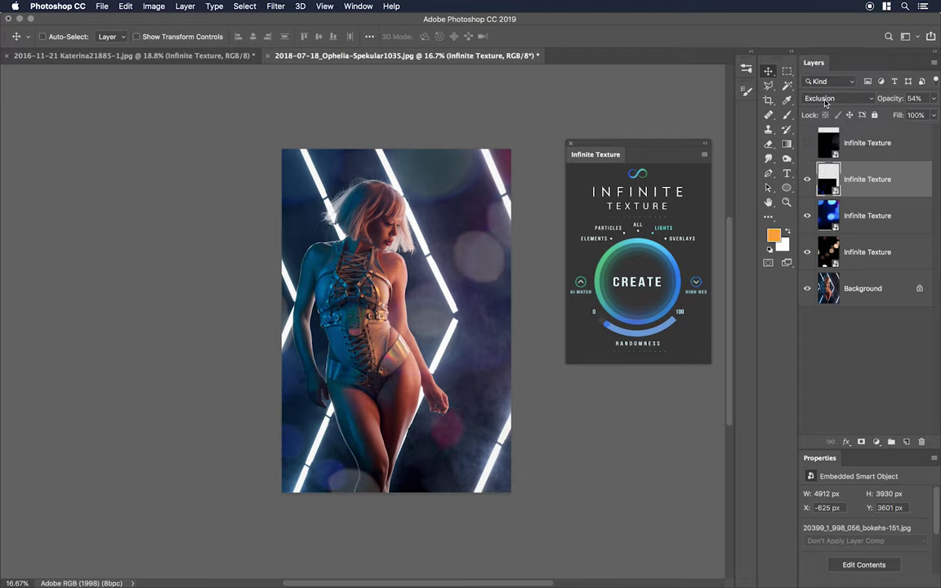
Toggle the top texture layer to compare, enable High Res, and switch to the Katerina portrait.
click(808, 144)
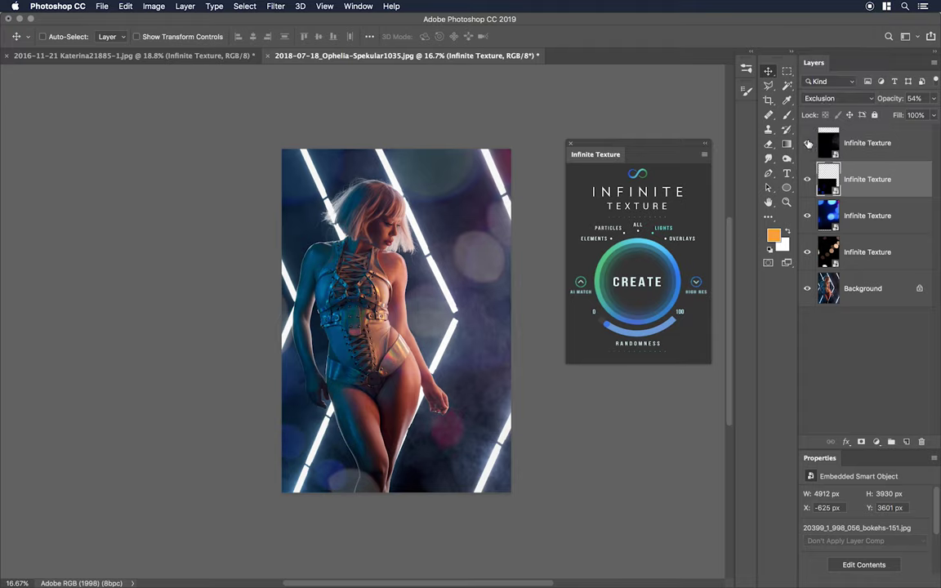
click(808, 143)
click(808, 144)
click(808, 144)
click(808, 144)
click(697, 283)
click(175, 54)
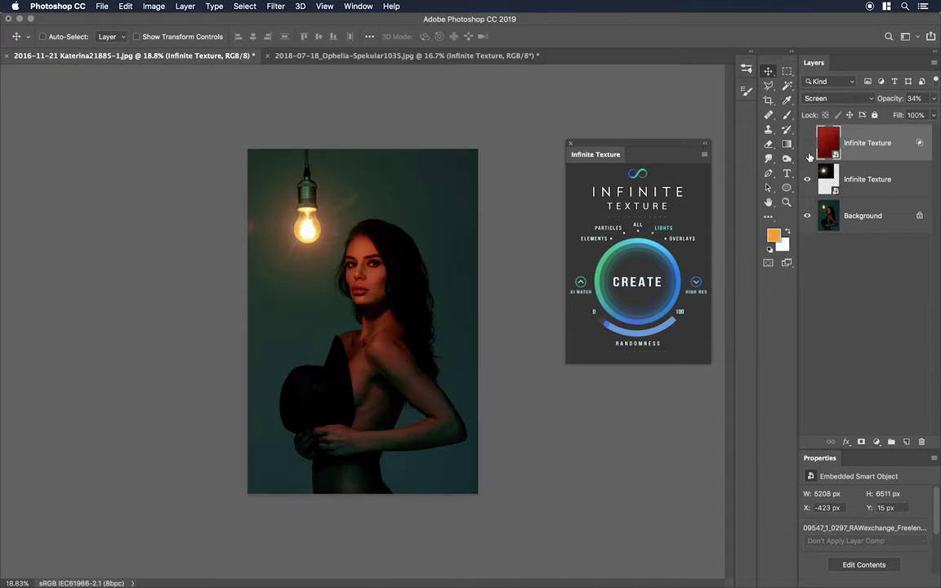
Hide both texture layers, then show only the light-rays layer at 14% opacity.
drag(808, 143, 806, 179)
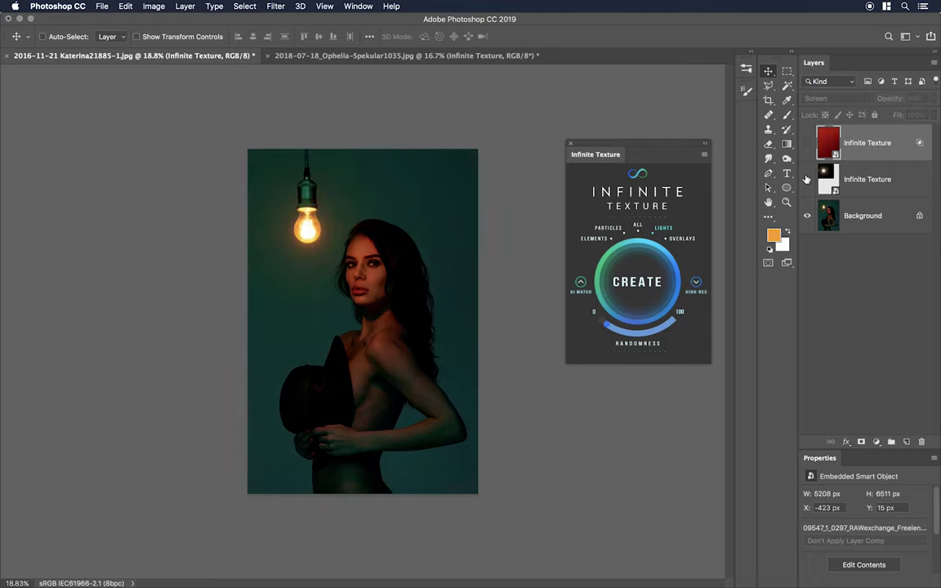
click(807, 179)
click(859, 180)
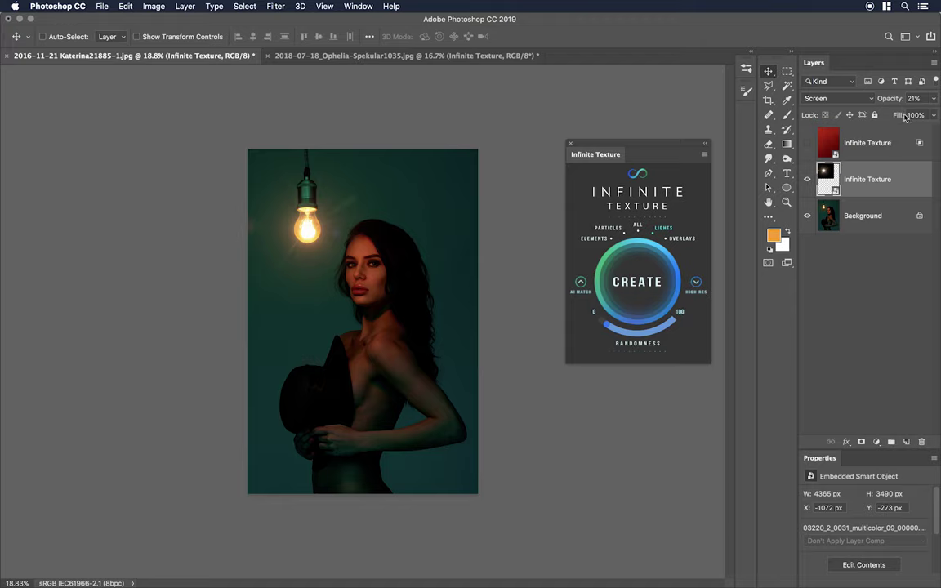
drag(896, 99, 874, 106)
Show the red gradient texture layer at 100% opacity with Normal blending.
click(807, 144)
click(849, 143)
click(933, 98)
text(100)
key(Return)
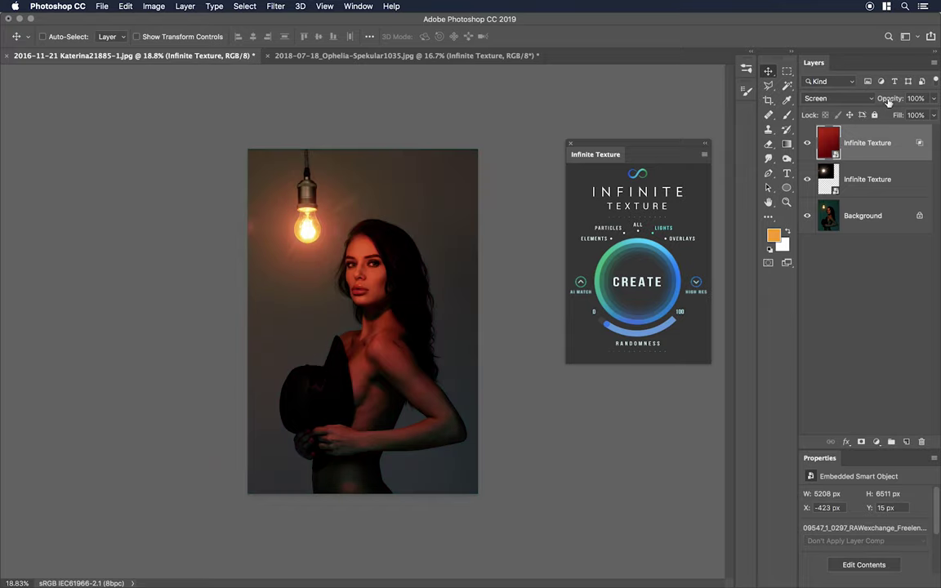
click(839, 98)
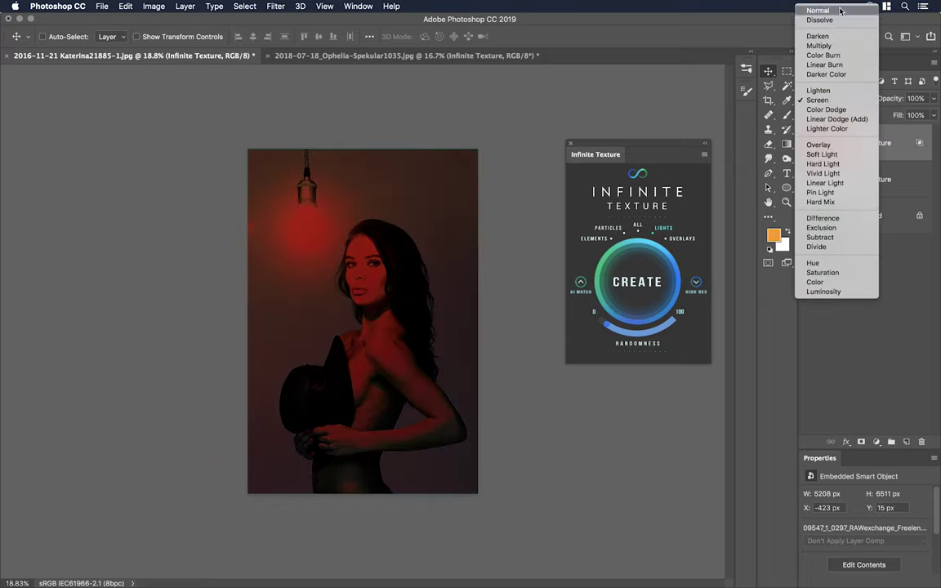
click(842, 10)
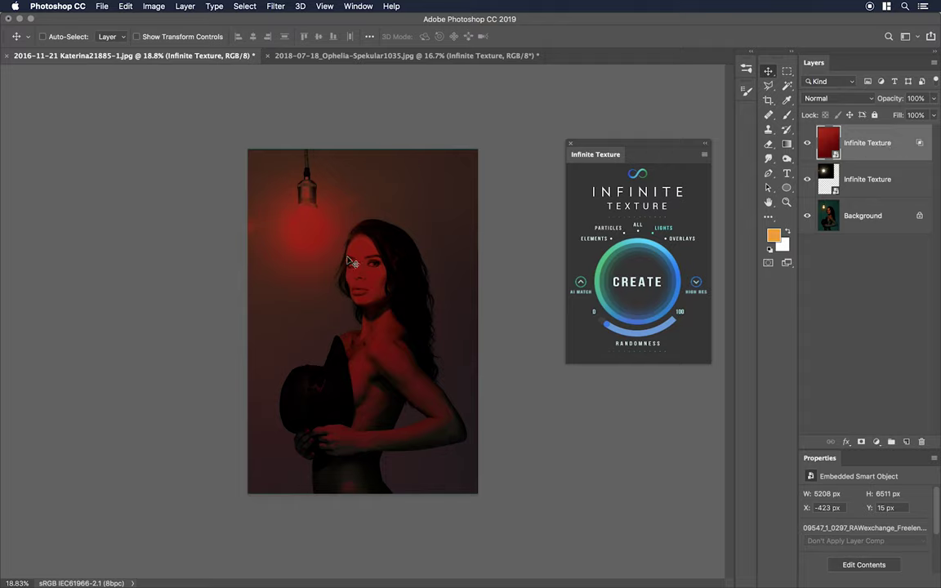
In the red layer's Blending Options, split the Underlying Layer black slider to 0/48.
right_click(877, 147)
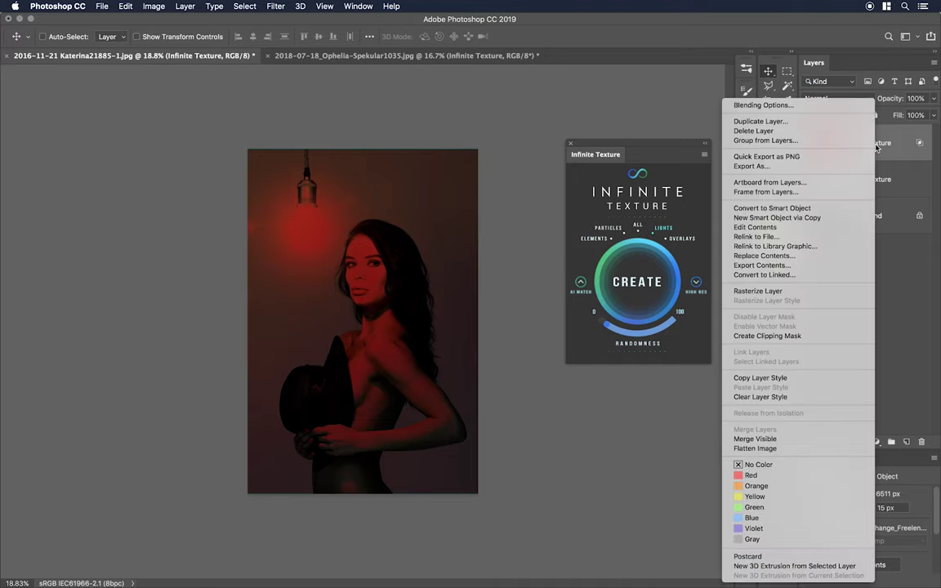
click(808, 100)
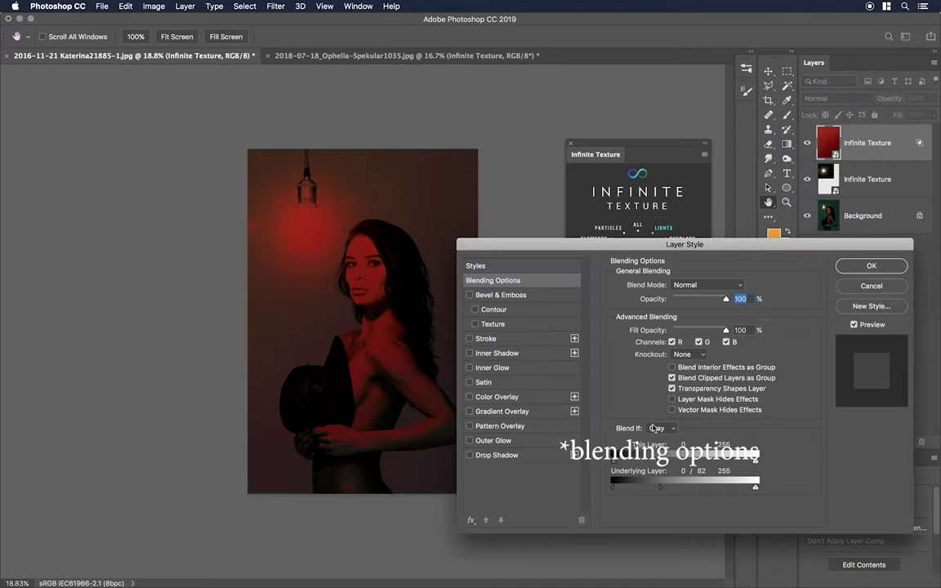
drag(653, 487, 606, 491)
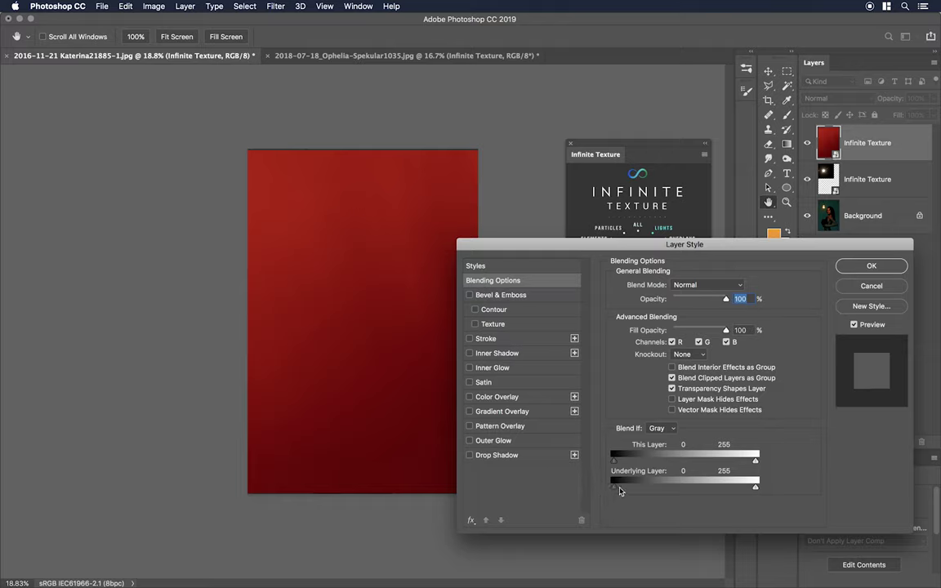
drag(617, 491, 643, 488)
Apply the layer style, then set the red texture to Screen blending at 64% opacity.
key(Return)
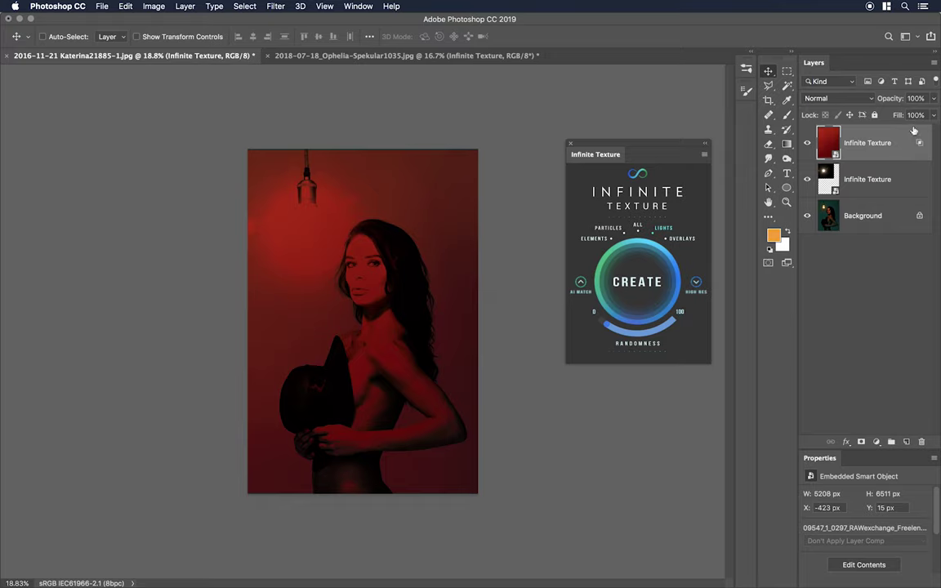
click(856, 98)
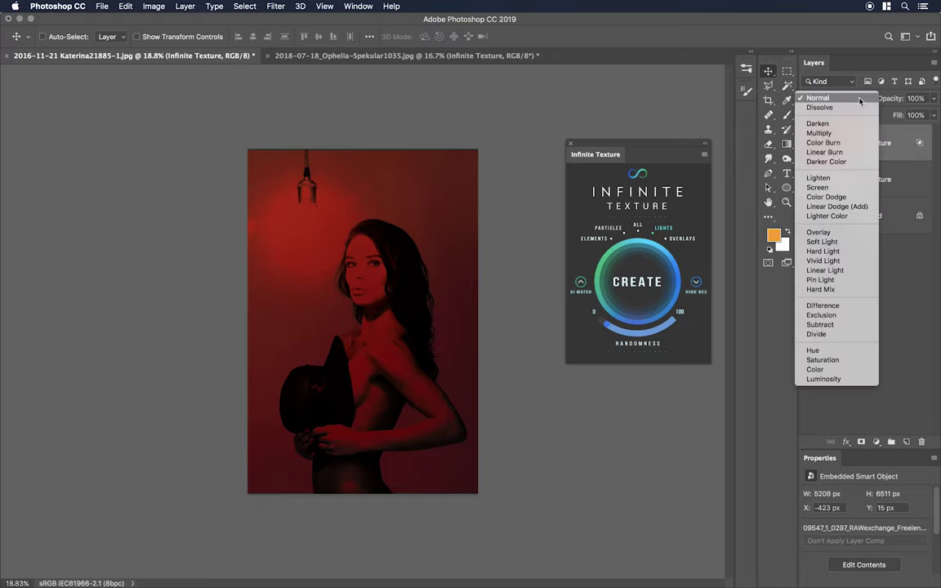
click(841, 192)
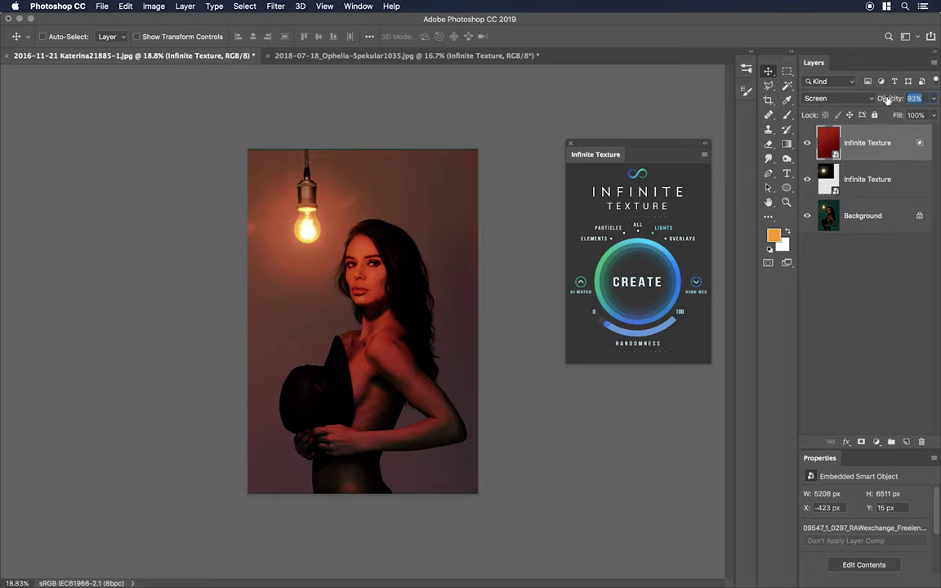
drag(891, 98, 871, 103)
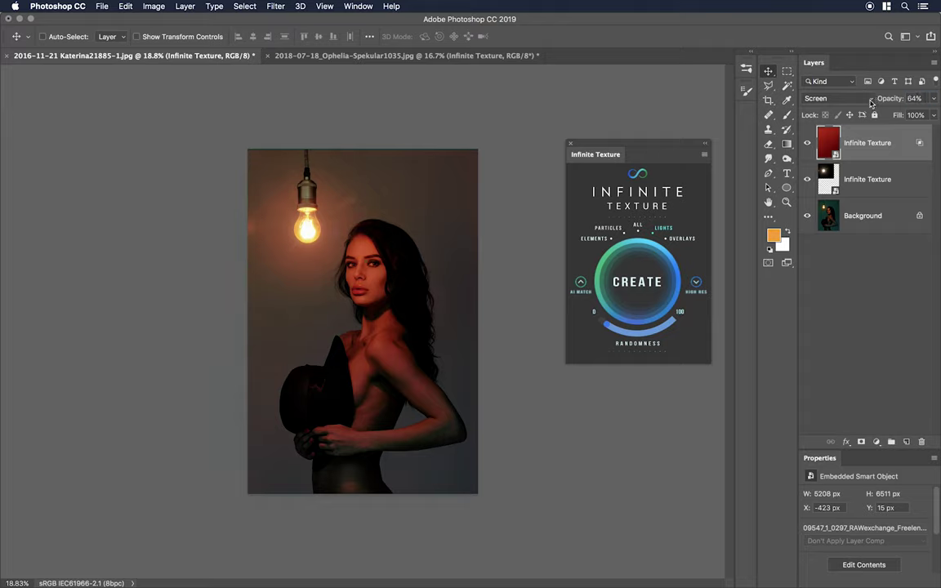